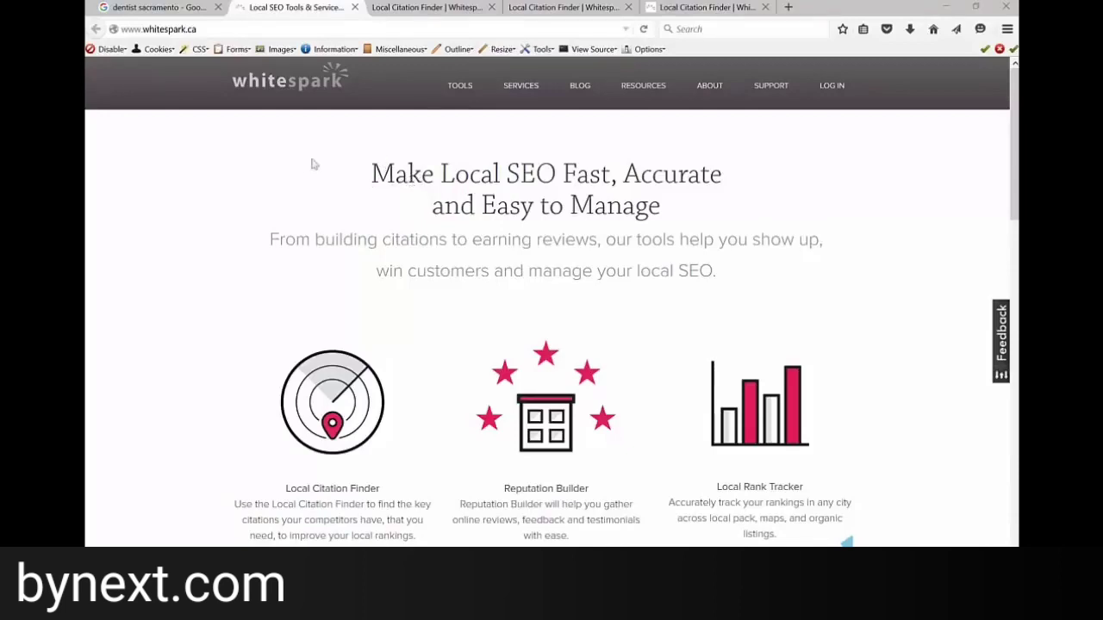
Switch to the browser tab with the Google results for 'dentist sacramento'
{"action": "left_click", "coordinate": [150, 5]}
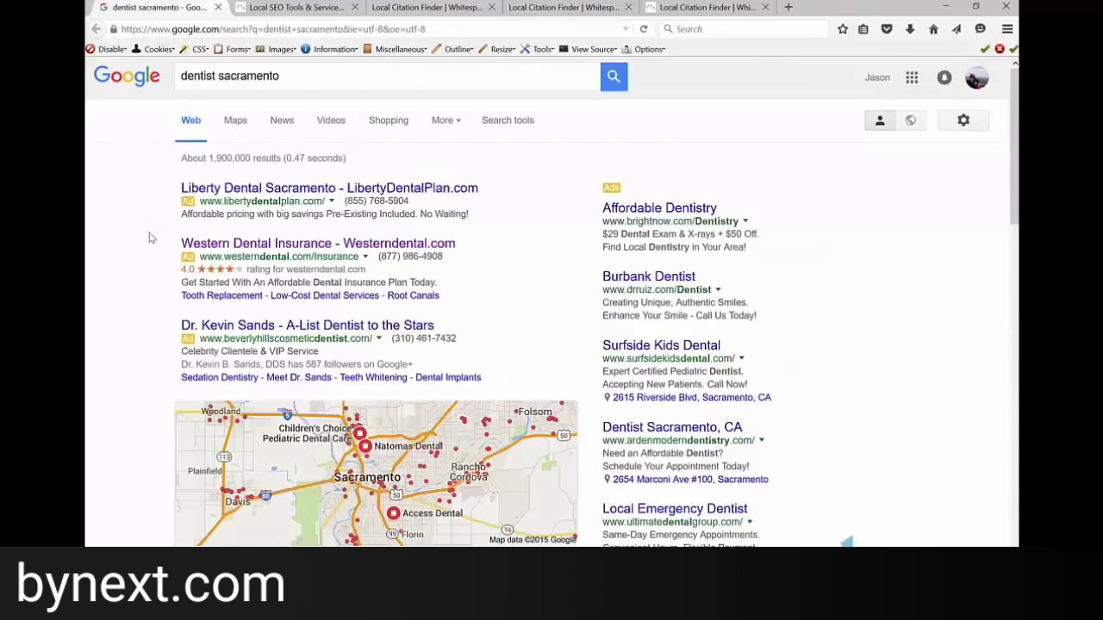
Scroll the Google results down to the local map pack listings
{"action": "scroll", "coordinate": [152, 216], "scroll_direction": "down", "scroll_amount": 5}
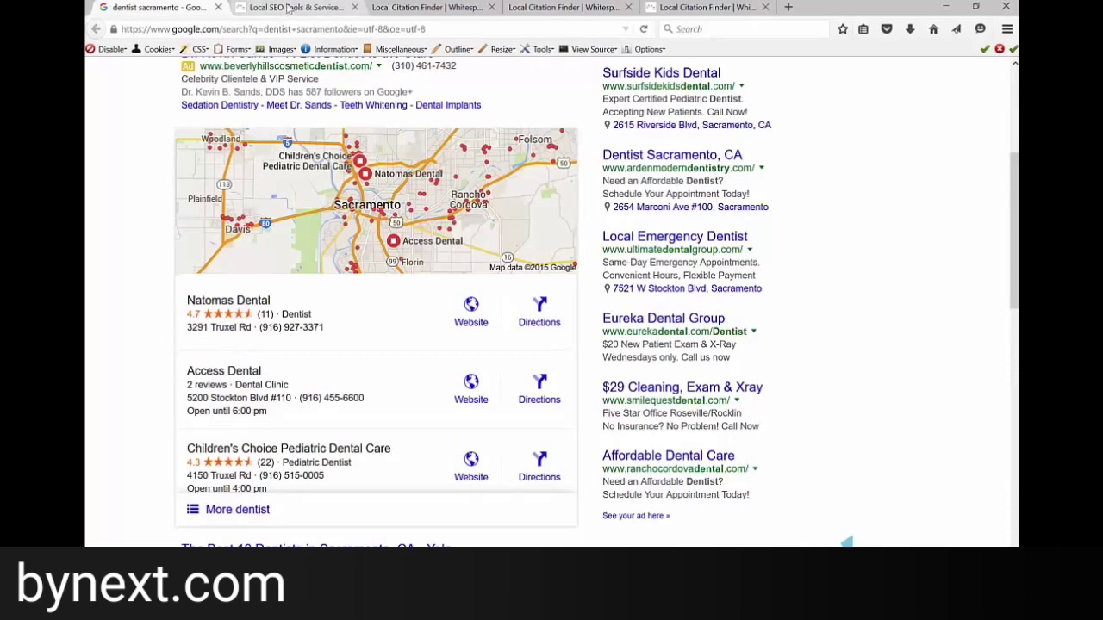
Move through the Whitespark homepage and Business Search tabs to the Your Search Results list
{"action": "left_click", "coordinate": [288, 7]}
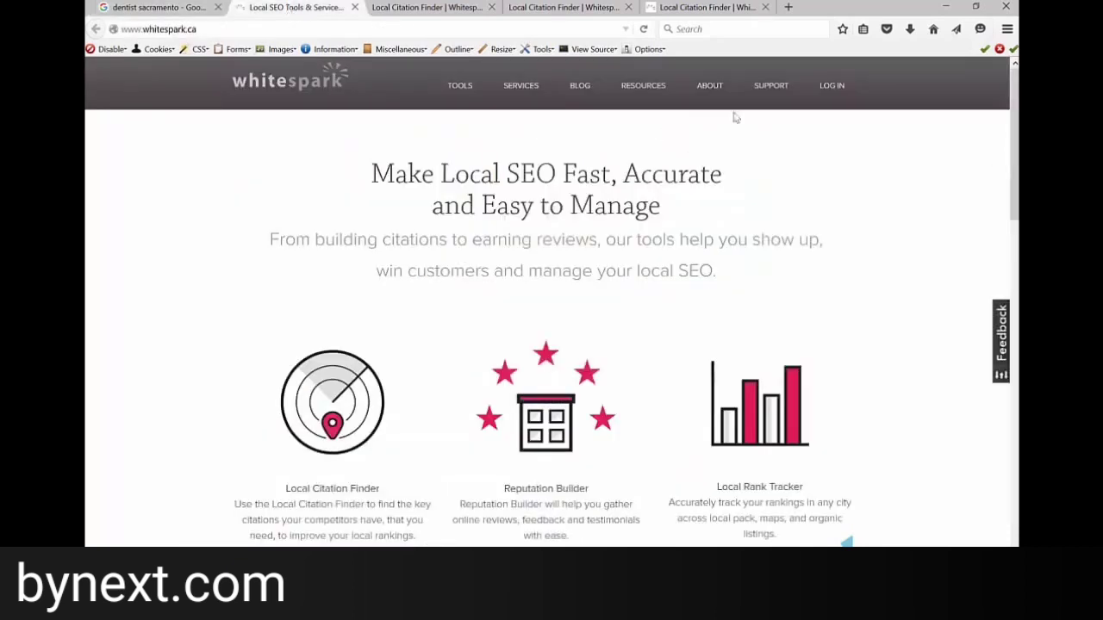
{"action": "left_click", "coordinate": [429, 8]}
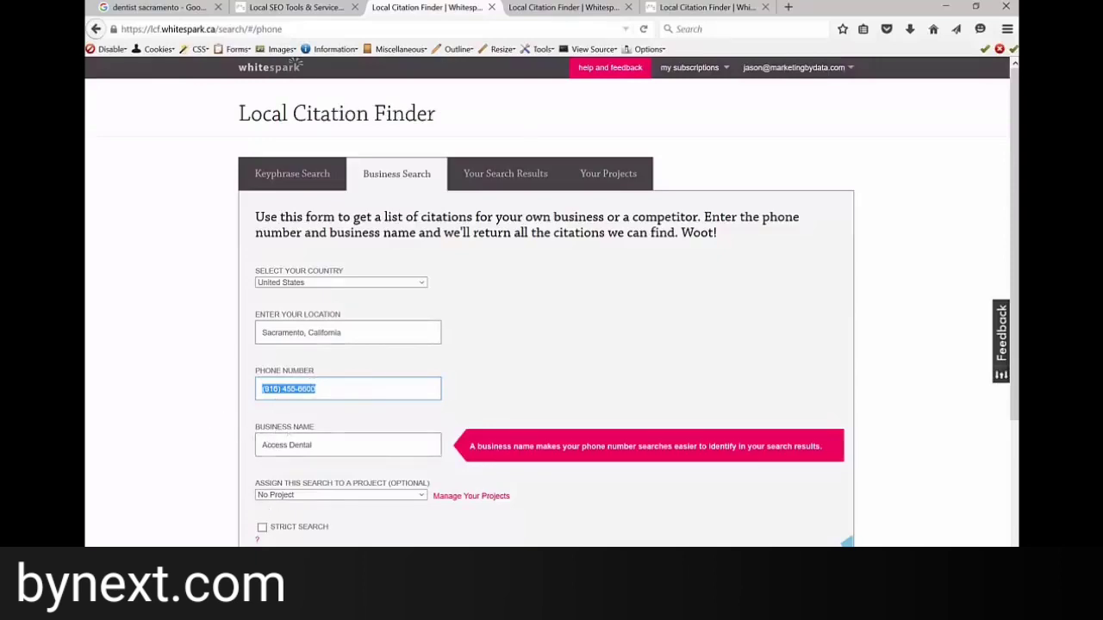
{"action": "left_click", "coordinate": [553, 7]}
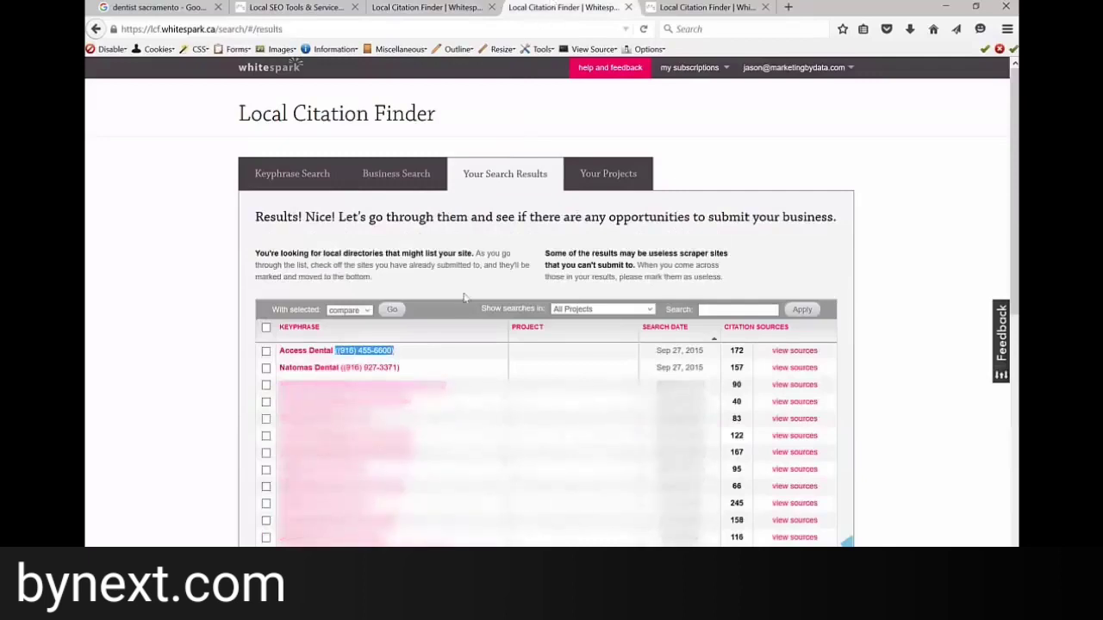
Open Access Dental's citation sources and export them as a CSV file
{"action": "left_click", "coordinate": [481, 268]}
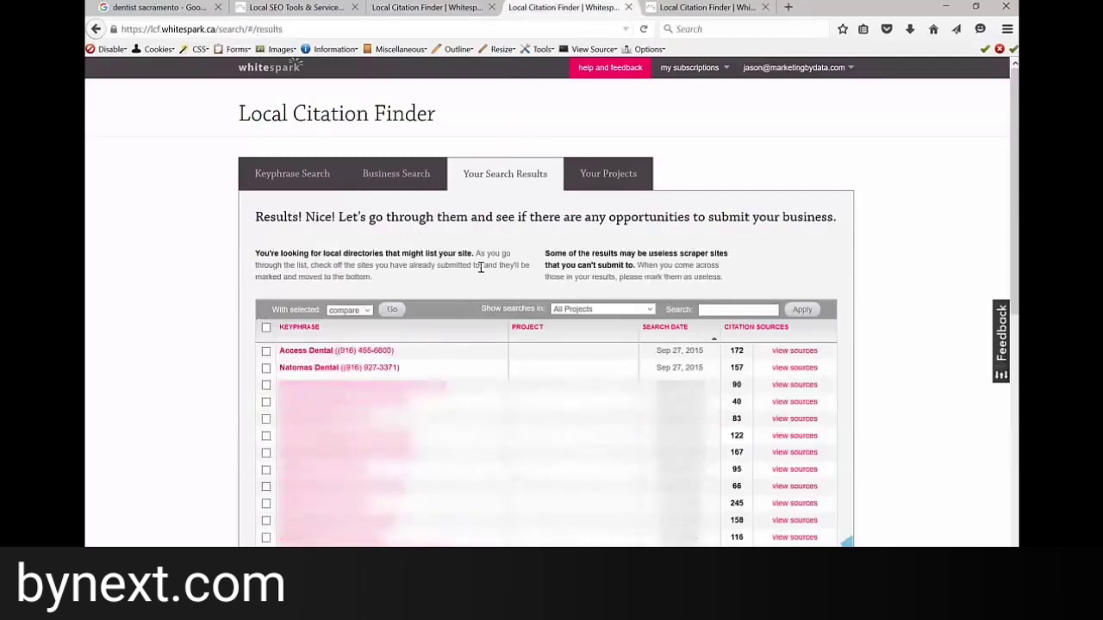
{"action": "left_click", "coordinate": [788, 352]}
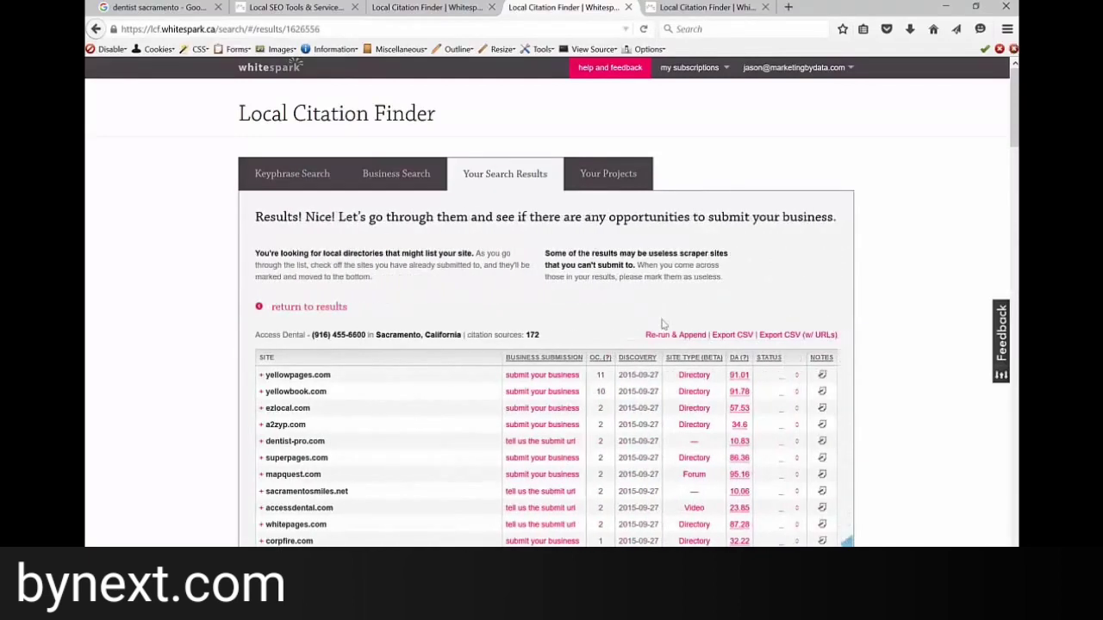
{"action": "left_click", "coordinate": [724, 337]}
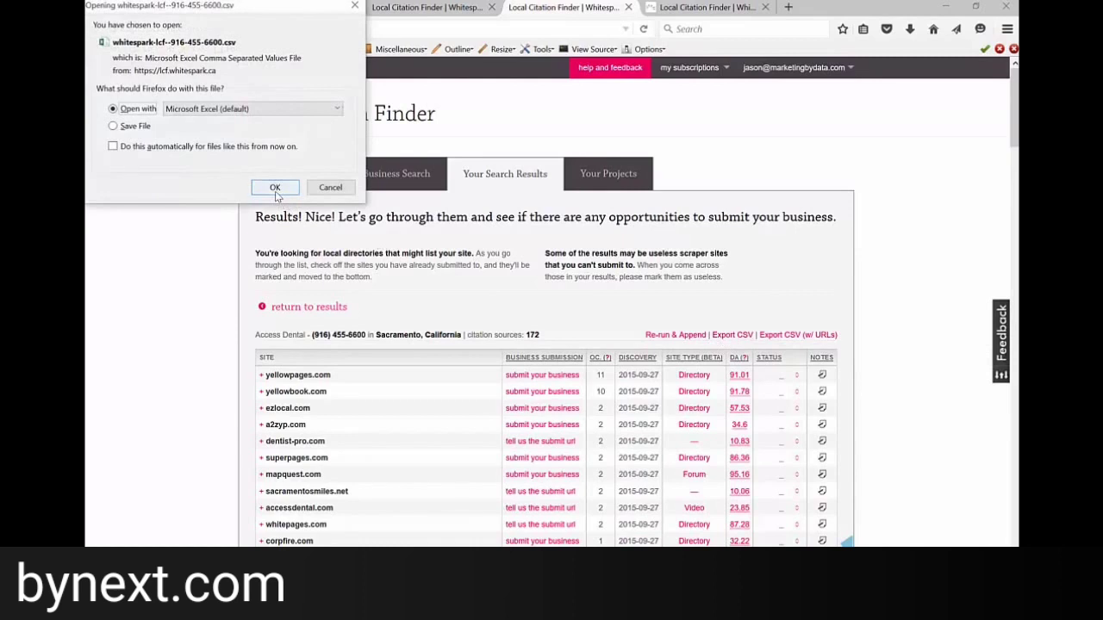
Open the Access Dental CSV in Excel, autofit column A, and return to Whitespark
{"action": "left_click", "coordinate": [275, 188]}
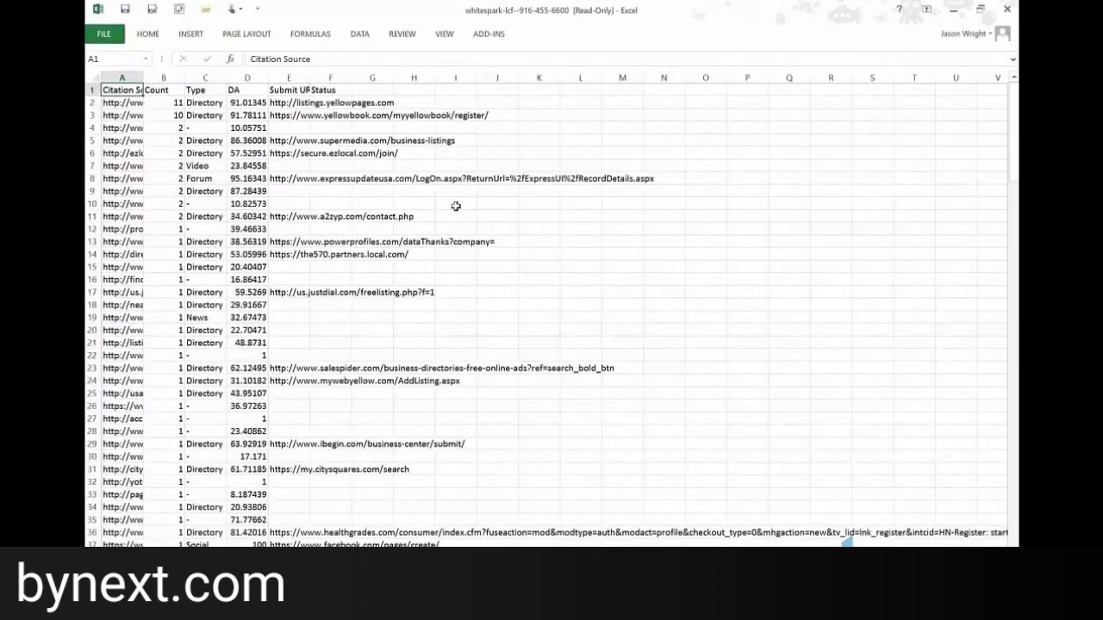
{"action": "double_click", "coordinate": [143, 82]}
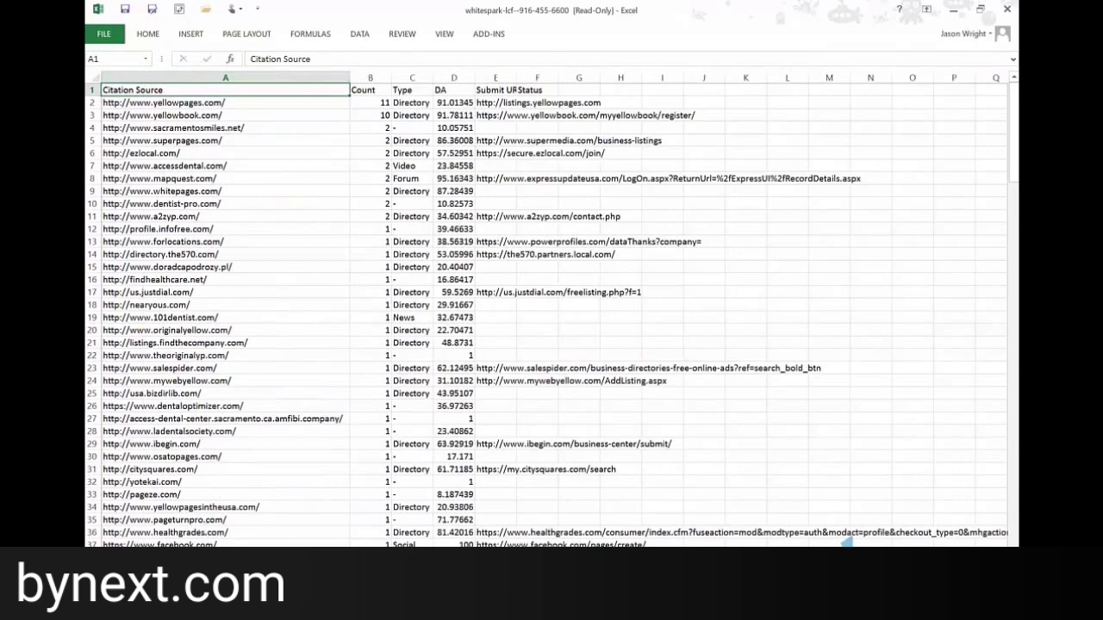
{"action": "key", "text": "alt+Tab"}
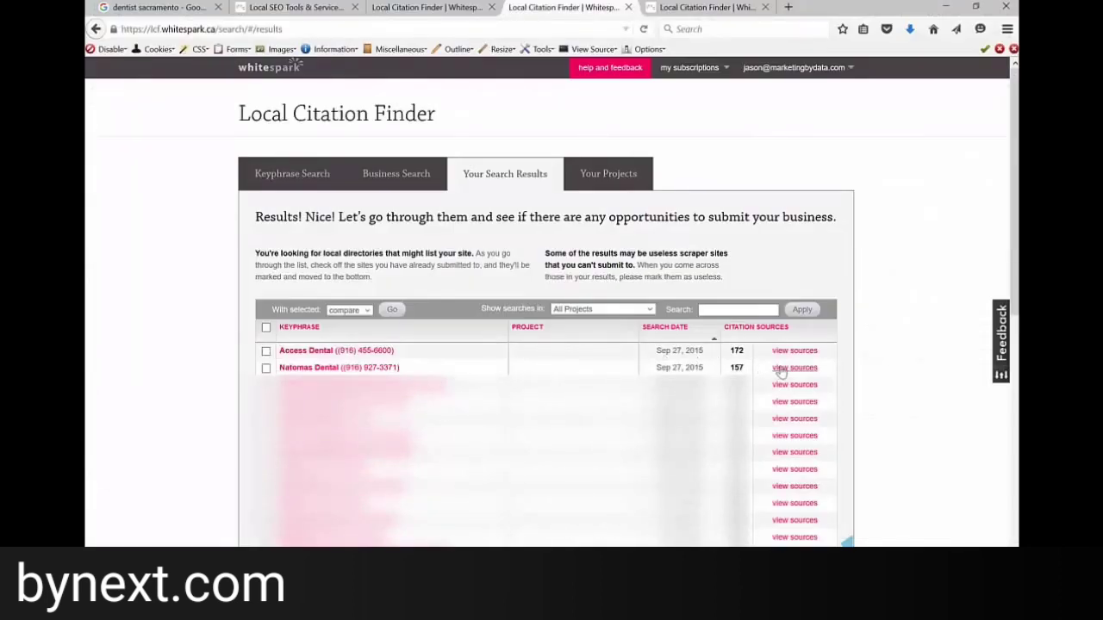
Export Natomas Dental's citation sources to CSV and open the file in Excel
{"action": "left_click", "coordinate": [781, 369]}
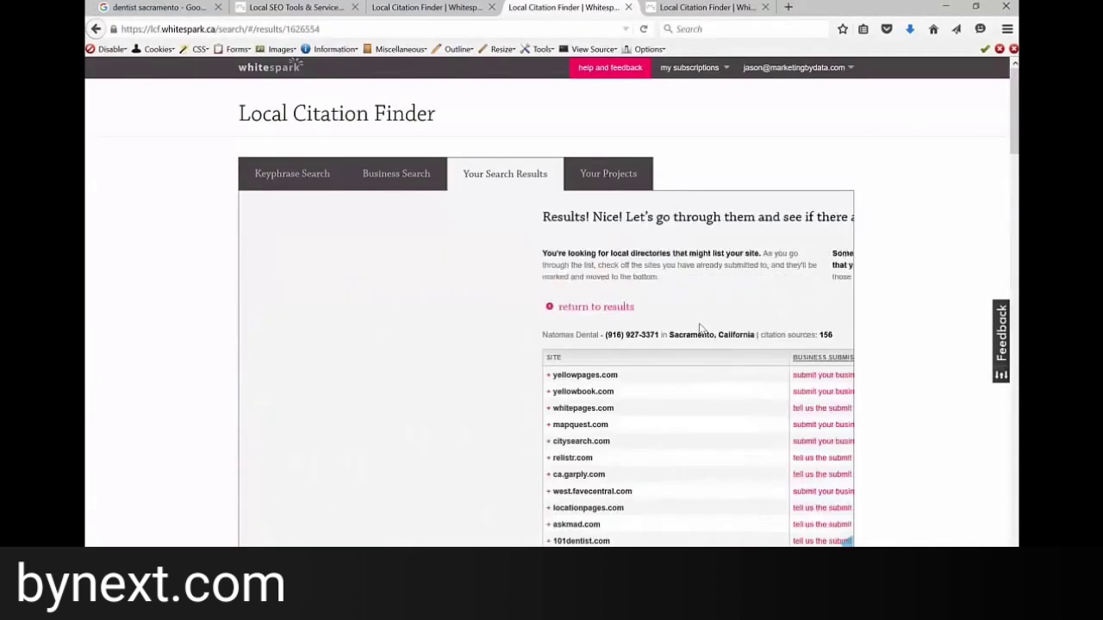
{"action": "left_click", "coordinate": [731, 336]}
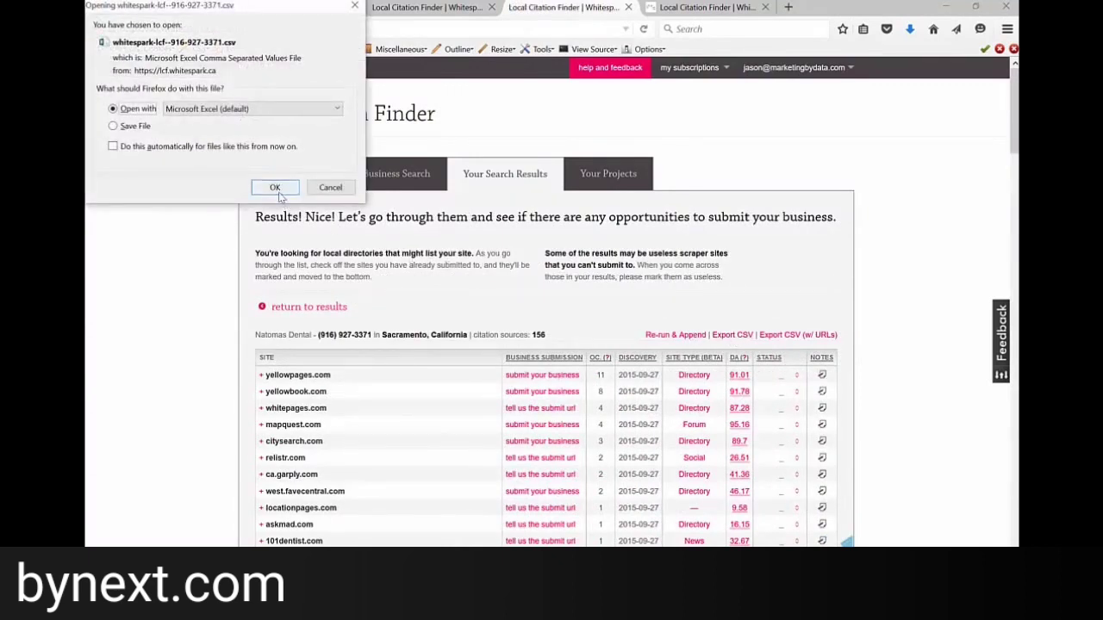
{"action": "left_click", "coordinate": [277, 187]}
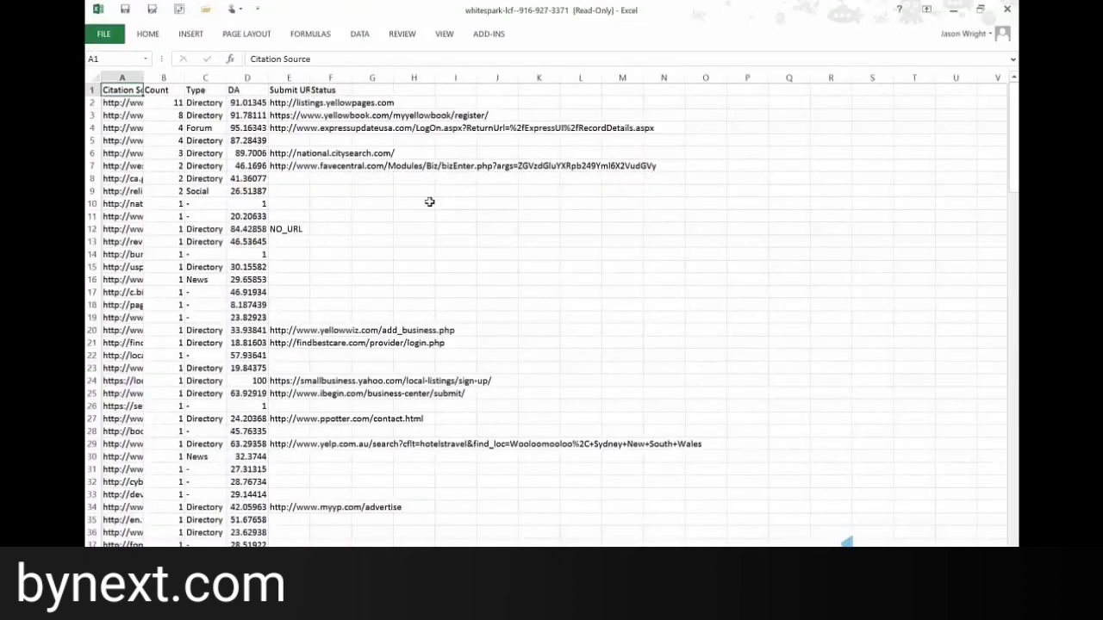
Switch to the Access Dental workbook and autofit column A to show full URLs
{"action": "scroll", "coordinate": [429, 201], "scroll_direction": "down", "scroll_amount": 20}
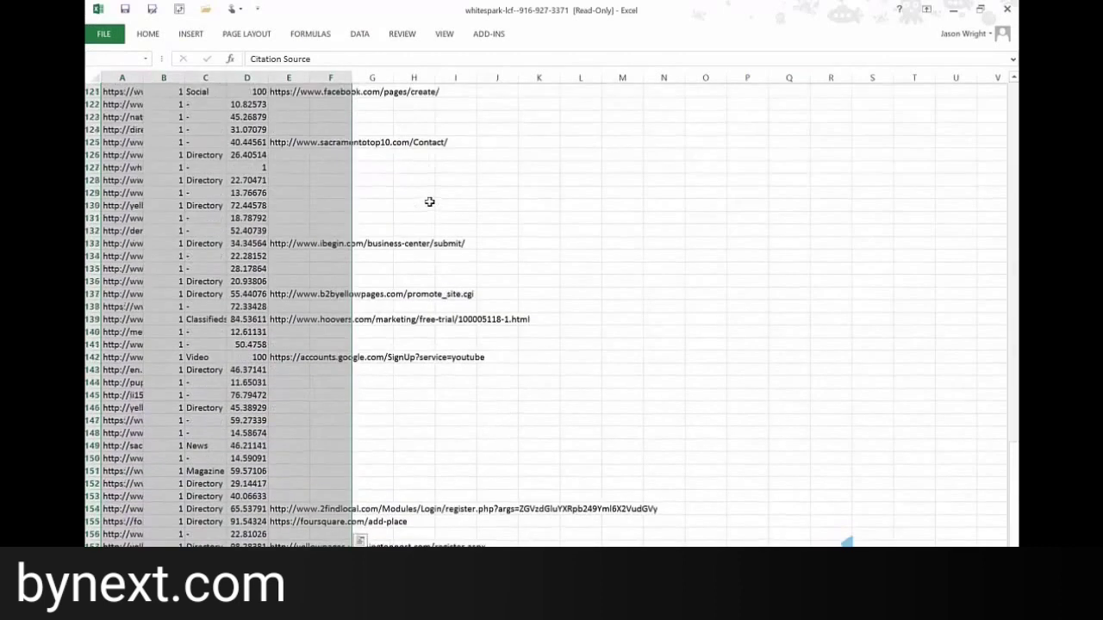
{"action": "key", "text": "alt+Tab"}
{"action": "key", "text": "alt+Tab"}
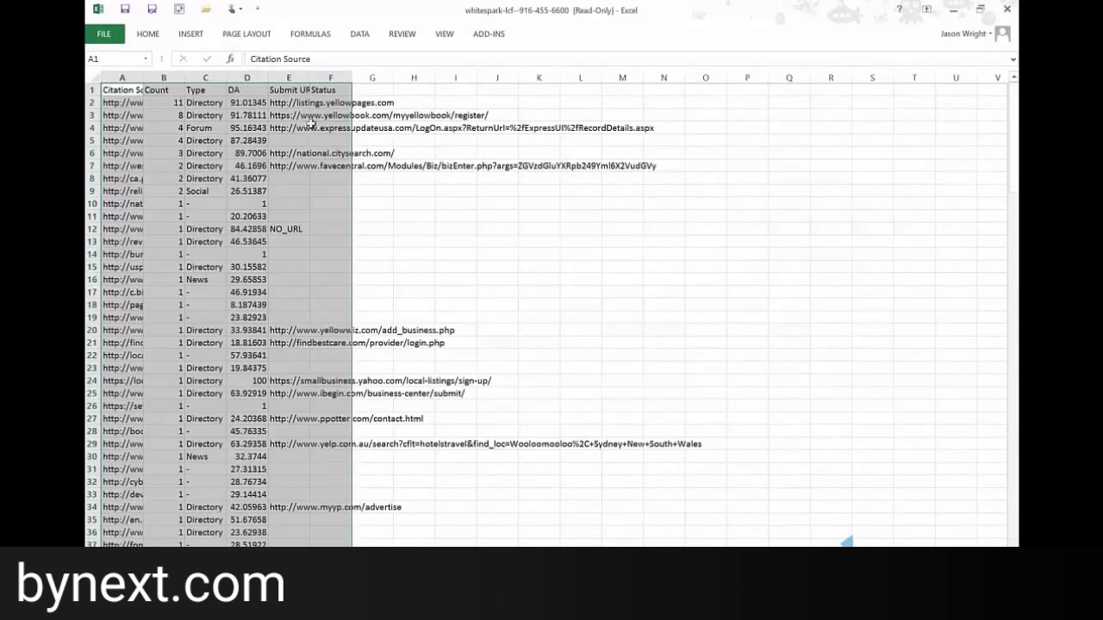
{"action": "double_click", "coordinate": [146, 80]}
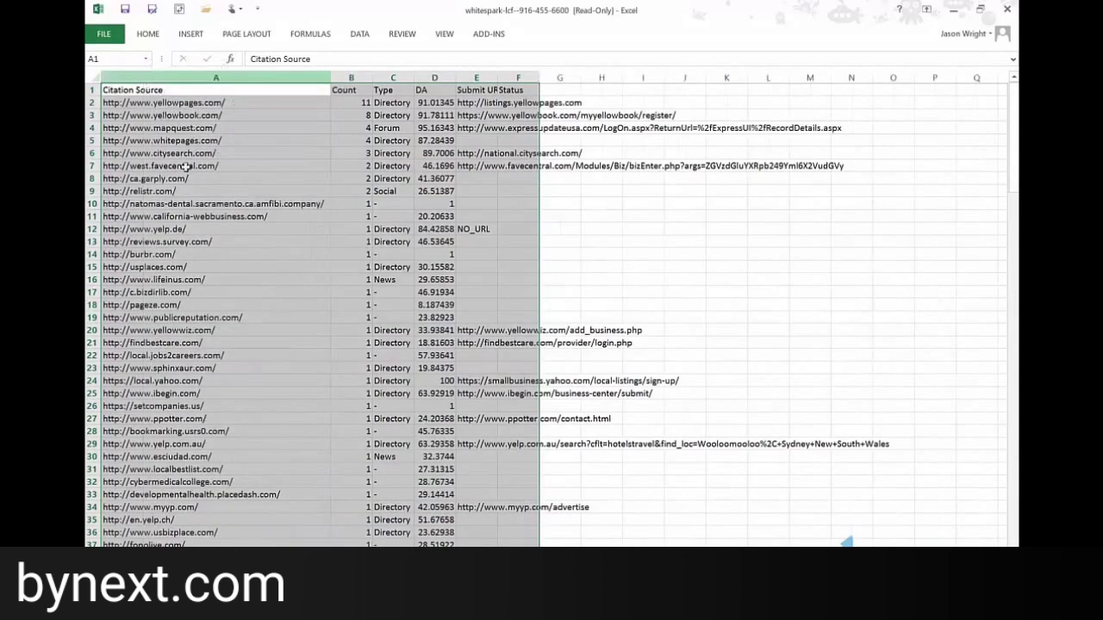
{"action": "left_click", "coordinate": [436, 226]}
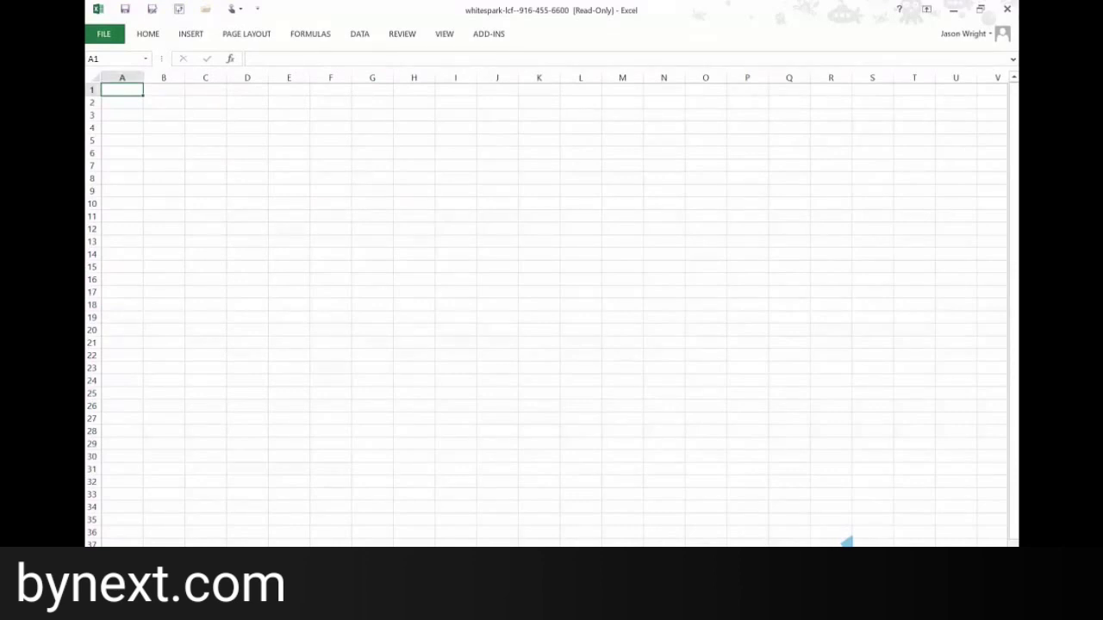
Select the data block and paste the copied citation data into a new sheet at A1
{"action": "key", "text": "ctrl+shift+Right"}
{"action": "key", "text": "ctrl+shift+Down"}
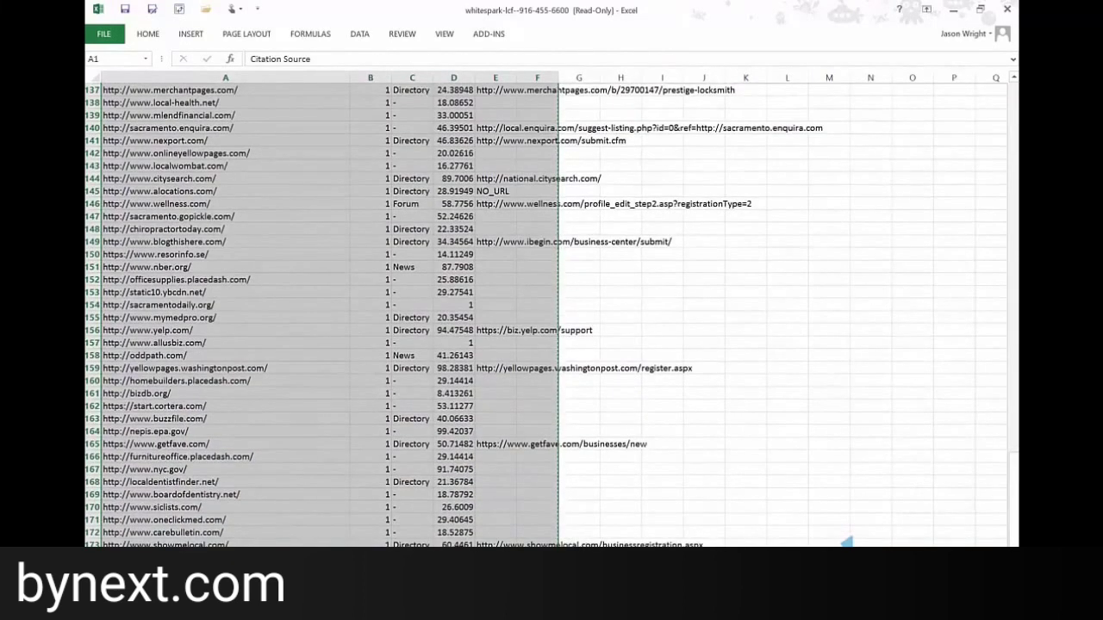
{"action": "key", "text": "shift+F11"}
{"action": "key", "text": "ctrl+v"}
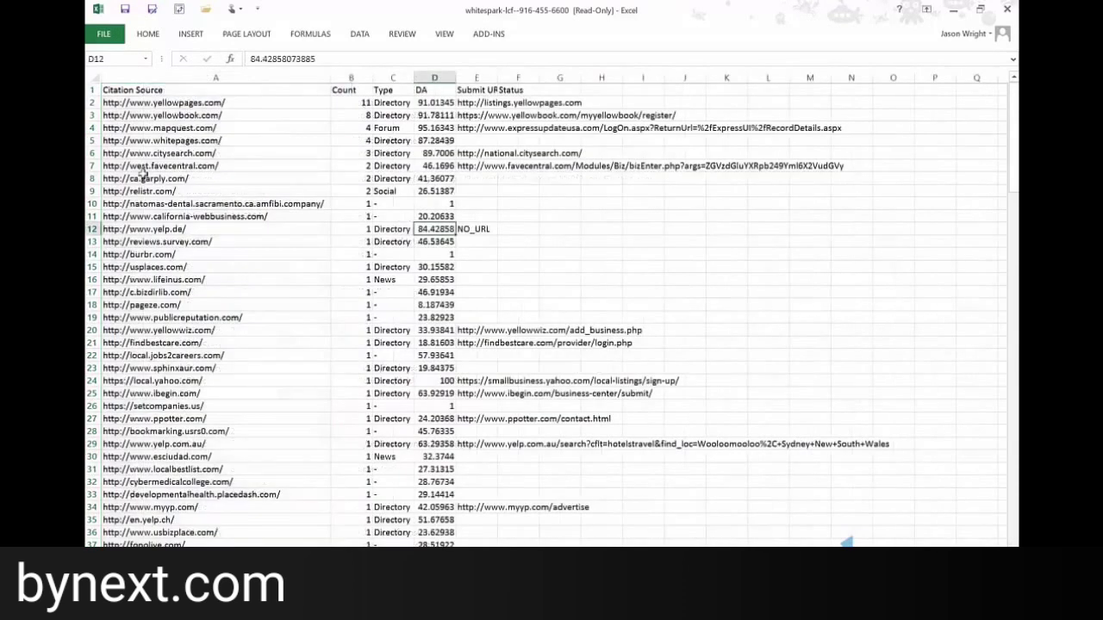
Select and copy the Natomas citation rows below the header row
{"action": "key", "text": "Left"}
{"action": "key", "text": "Up"}
{"action": "key", "text": "Up"}
{"action": "key", "text": "Up"}
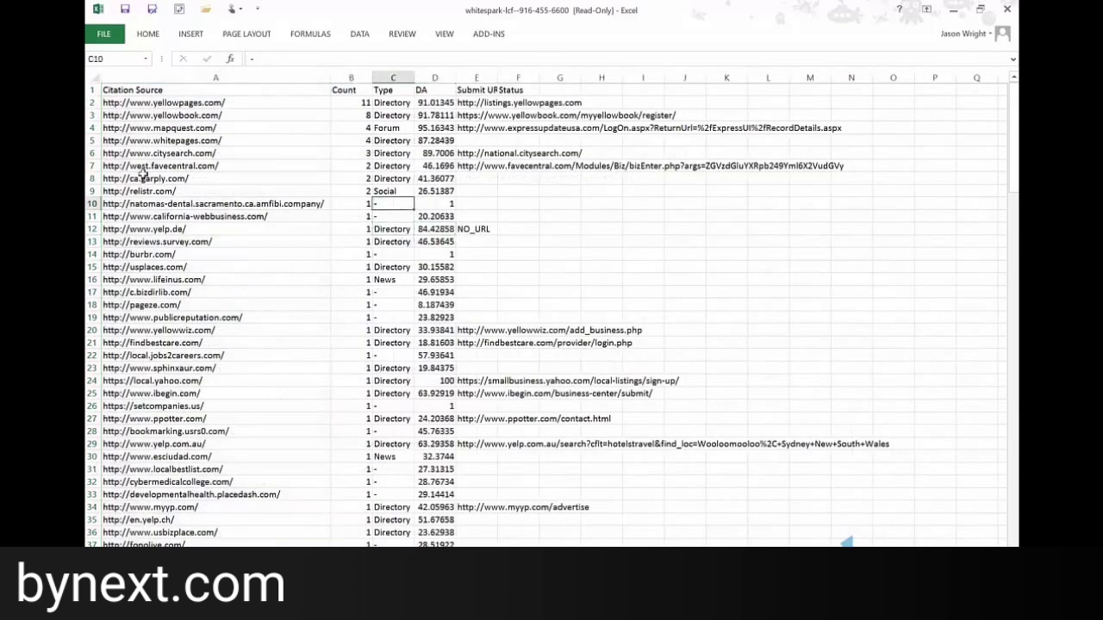
{"action": "key", "text": "ctrl+Home"}
{"action": "key", "text": "shift+Page_Down"}
{"action": "key", "text": "shift+Page_Down"}
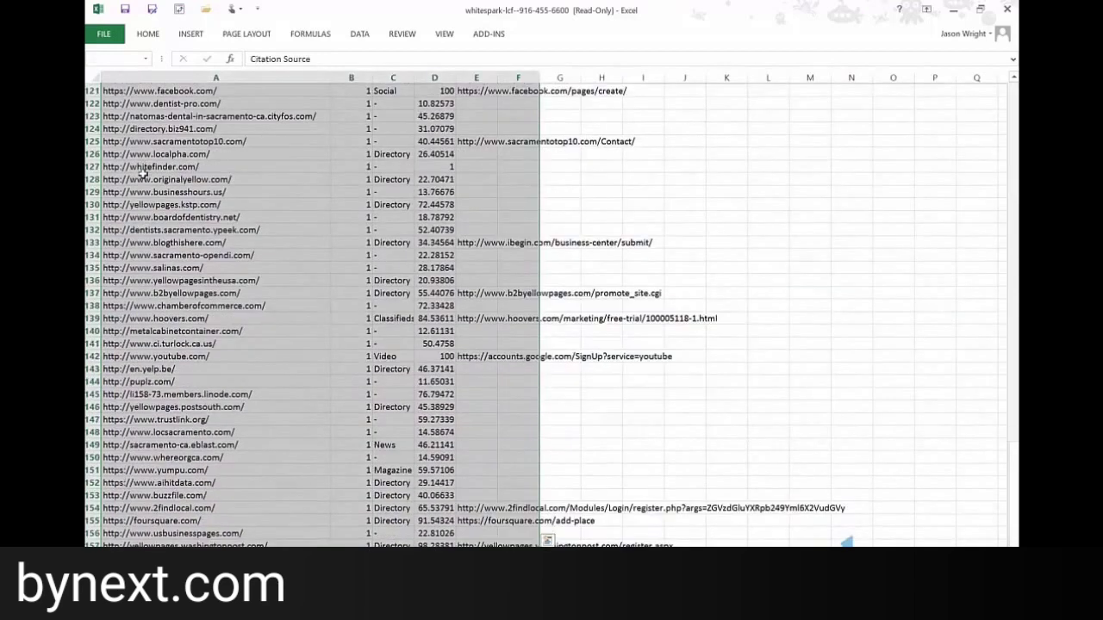
{"action": "key", "text": "ctrl+Home"}
{"action": "key", "text": "Down"}
{"action": "key", "text": "ctrl+shift+Down"}
{"action": "key", "text": "ctrl+shift+Right"}
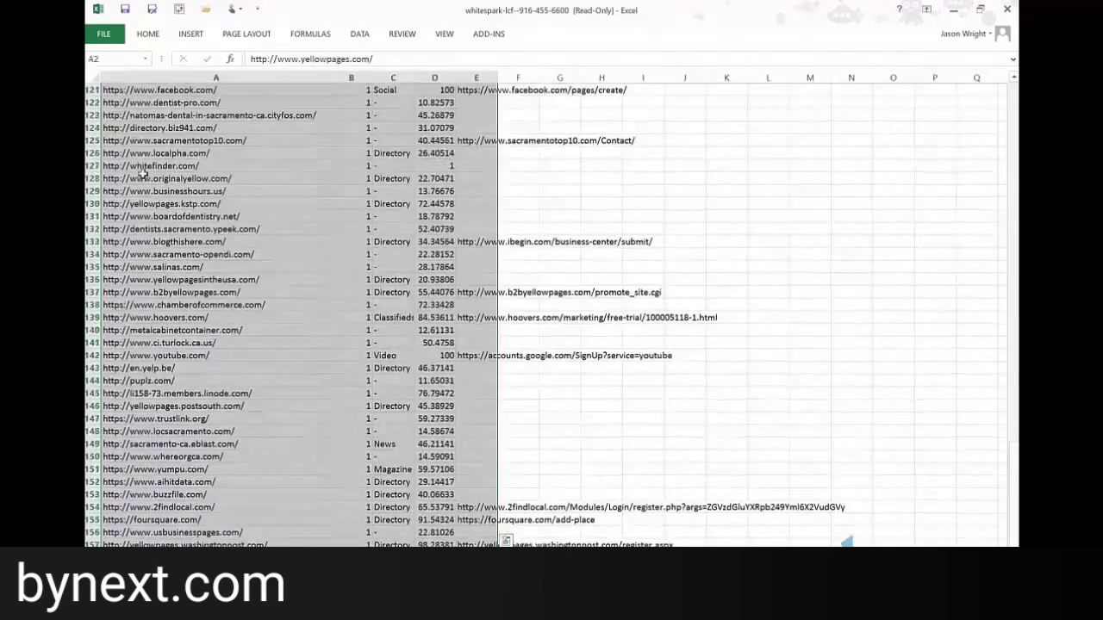
{"action": "key", "text": "ctrl+c"}
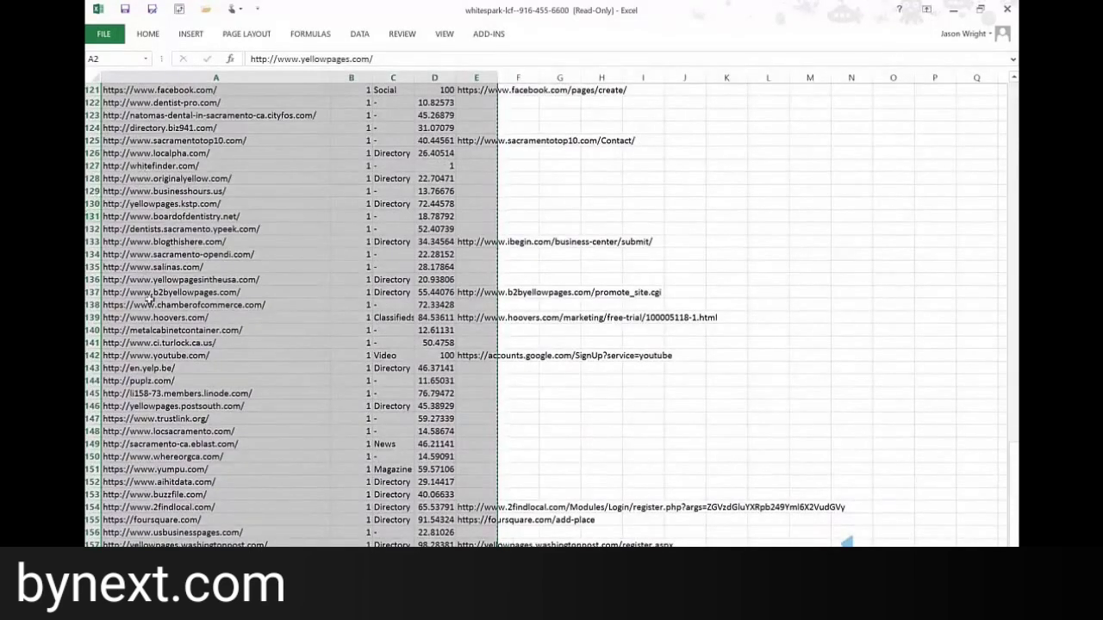
Paste the Natomas rows beneath Access Dental's list, autofit column A, and select the merged table
{"action": "left_click", "coordinate": [276, 560]}
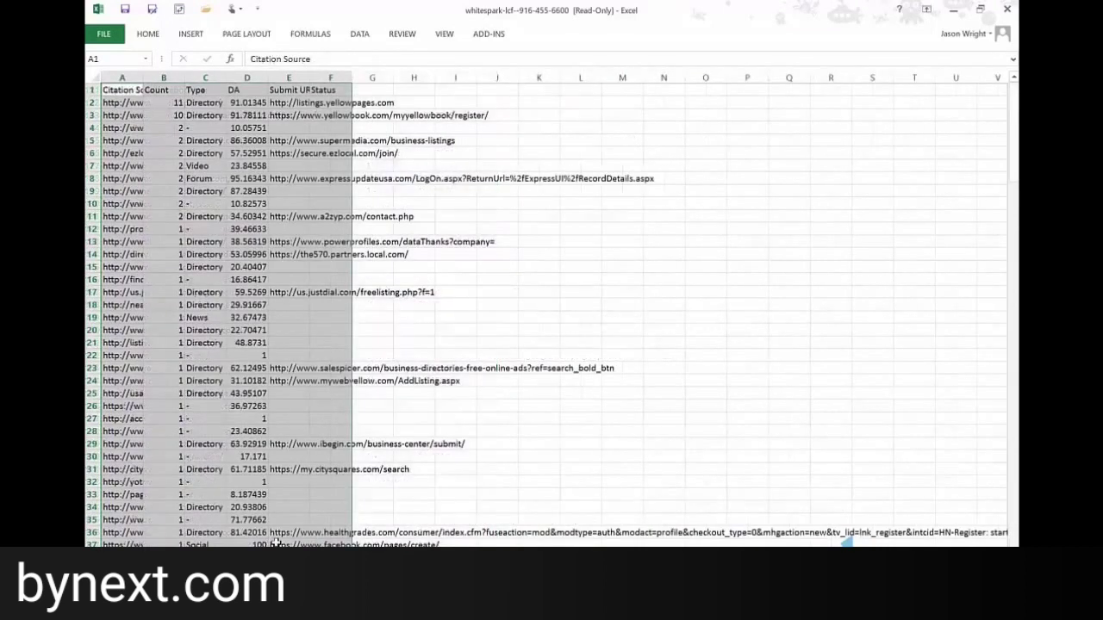
{"action": "left_click", "coordinate": [119, 456]}
{"action": "key", "text": "ctrl+Down"}
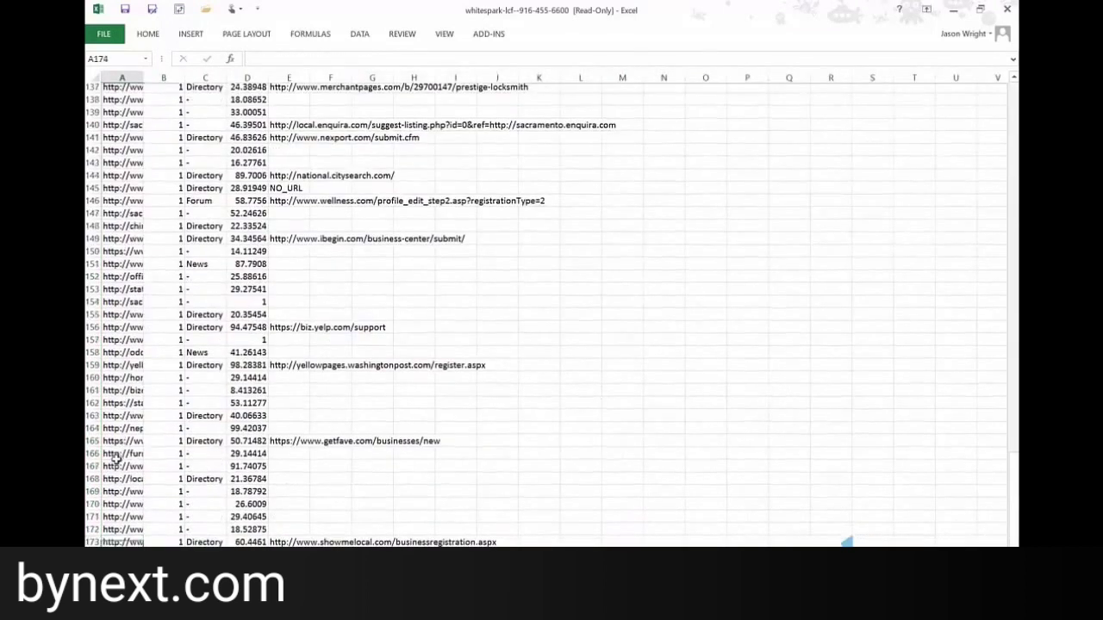
{"action": "key", "text": "Down"}
{"action": "key", "text": "ctrl+v"}
{"action": "key", "text": "ctrl+Home"}
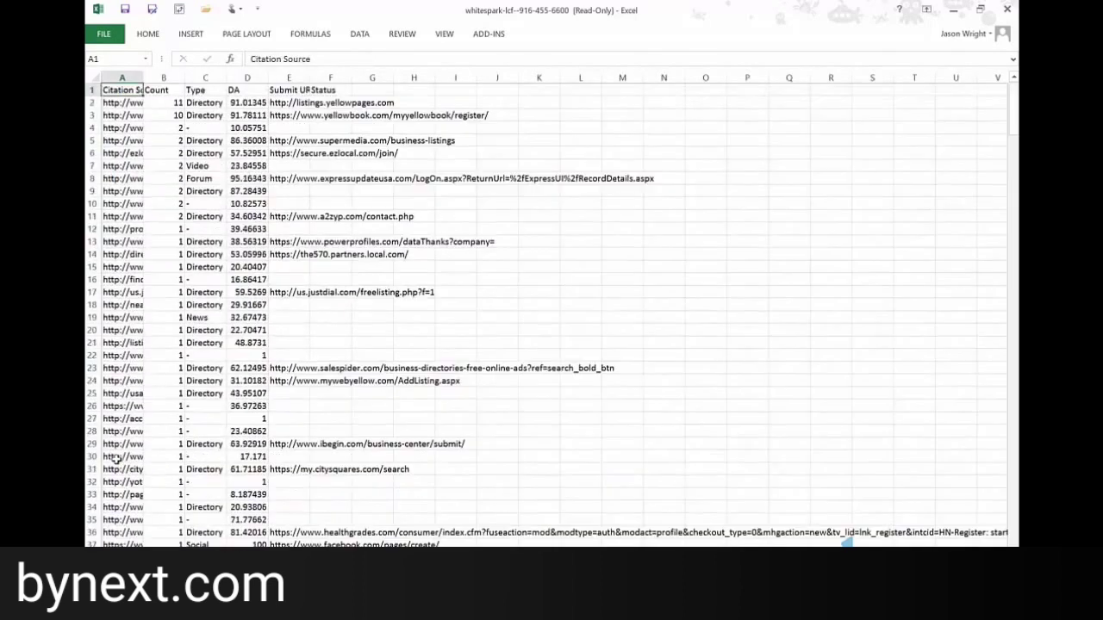
{"action": "double_click", "coordinate": [143, 77]}
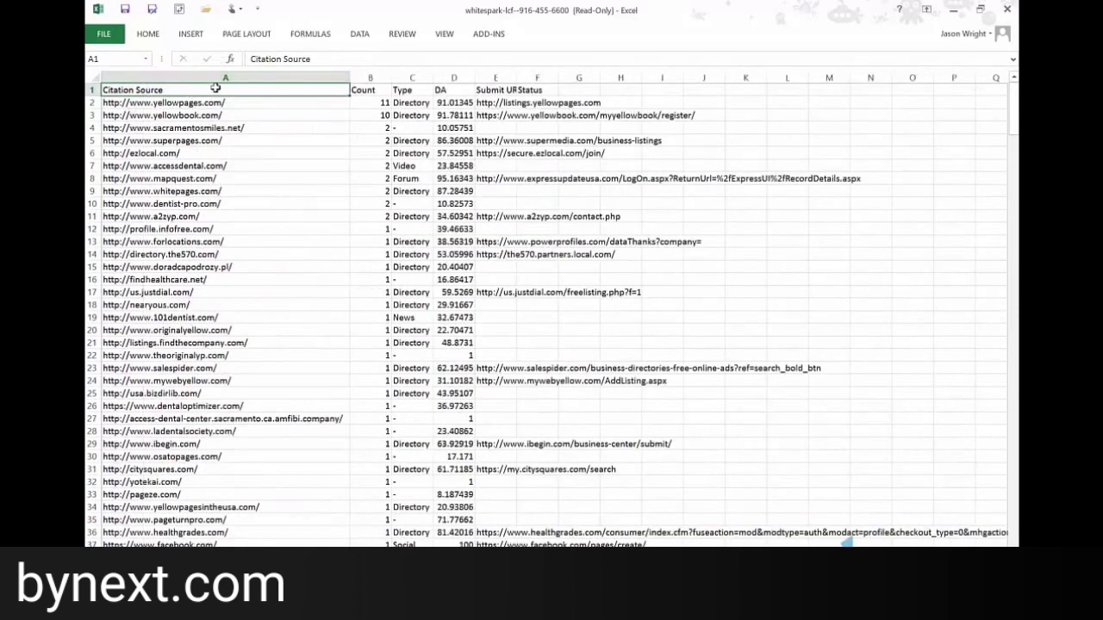
{"action": "key", "text": "ctrl+shift+Right"}
{"action": "key", "text": "ctrl+shift+Down"}
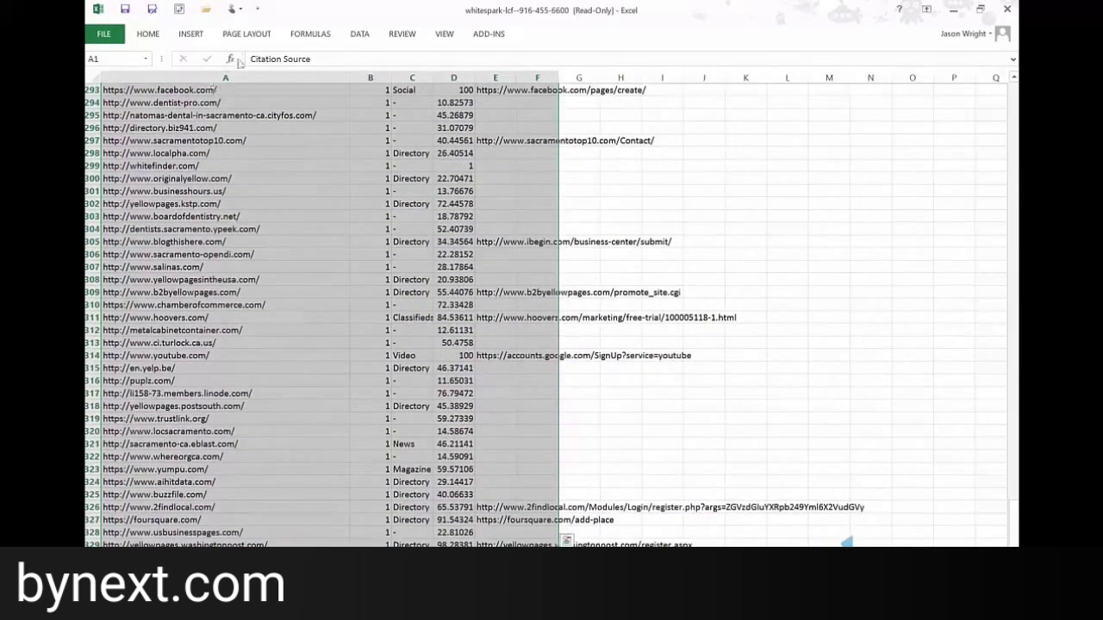
Remove duplicate rows using only the Citation Source column, deleting 70 duplicates
{"action": "left_click", "coordinate": [361, 36]}
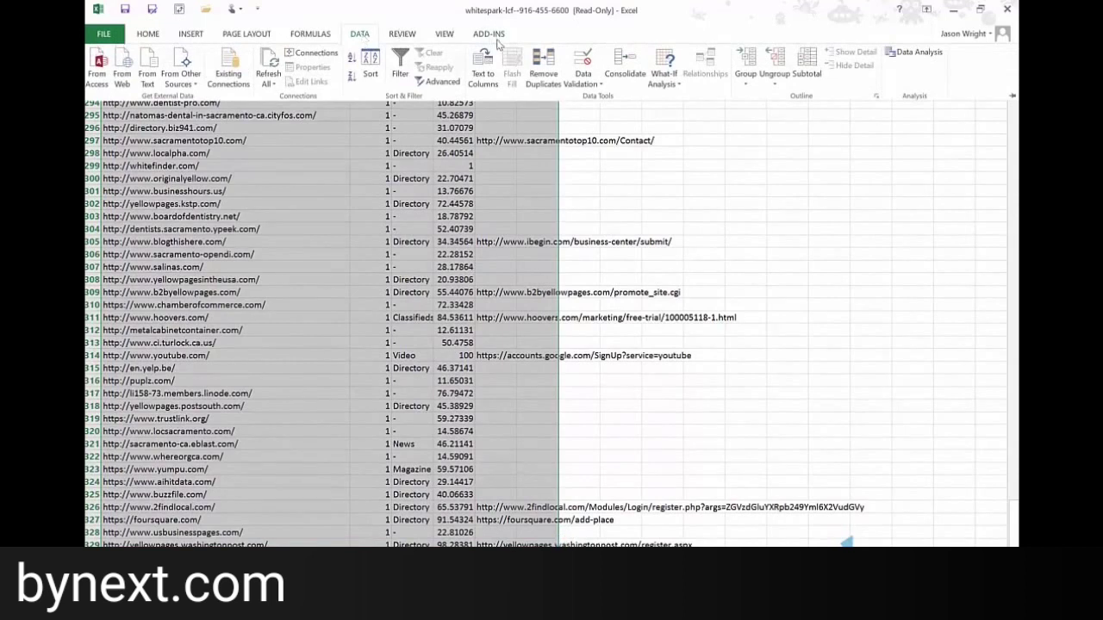
{"action": "left_click", "coordinate": [536, 69]}
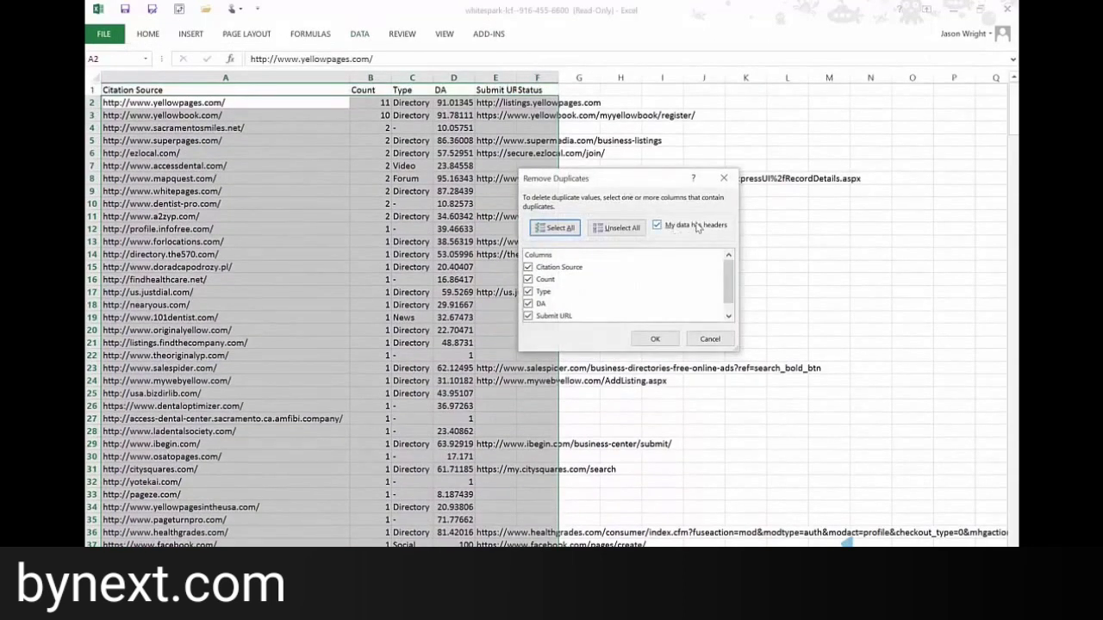
{"action": "left_click", "coordinate": [615, 228]}
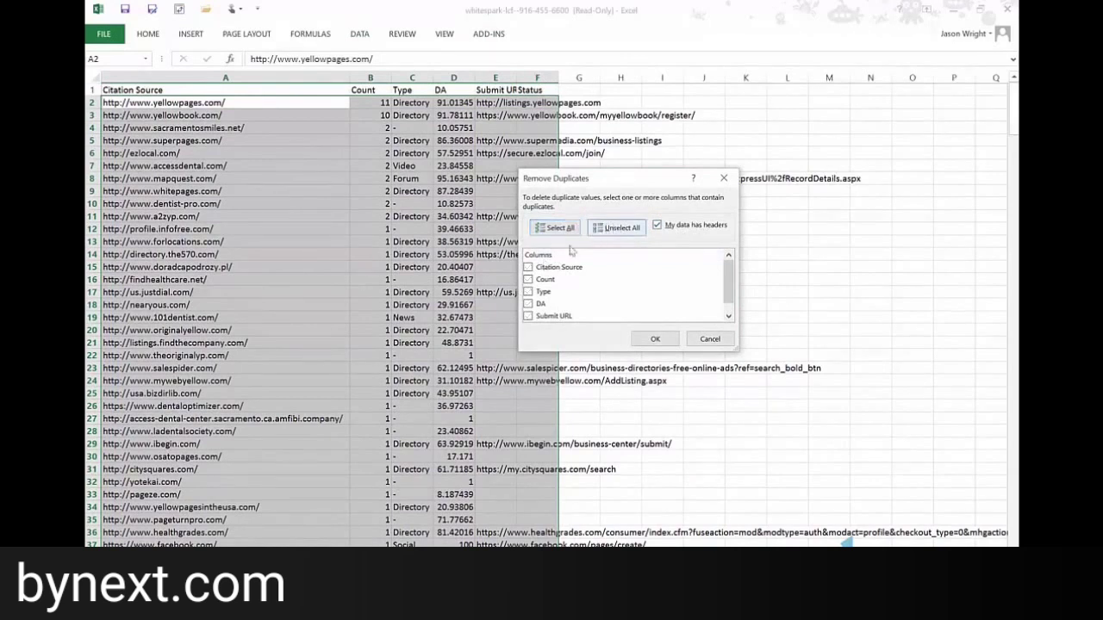
{"action": "left_click", "coordinate": [528, 267]}
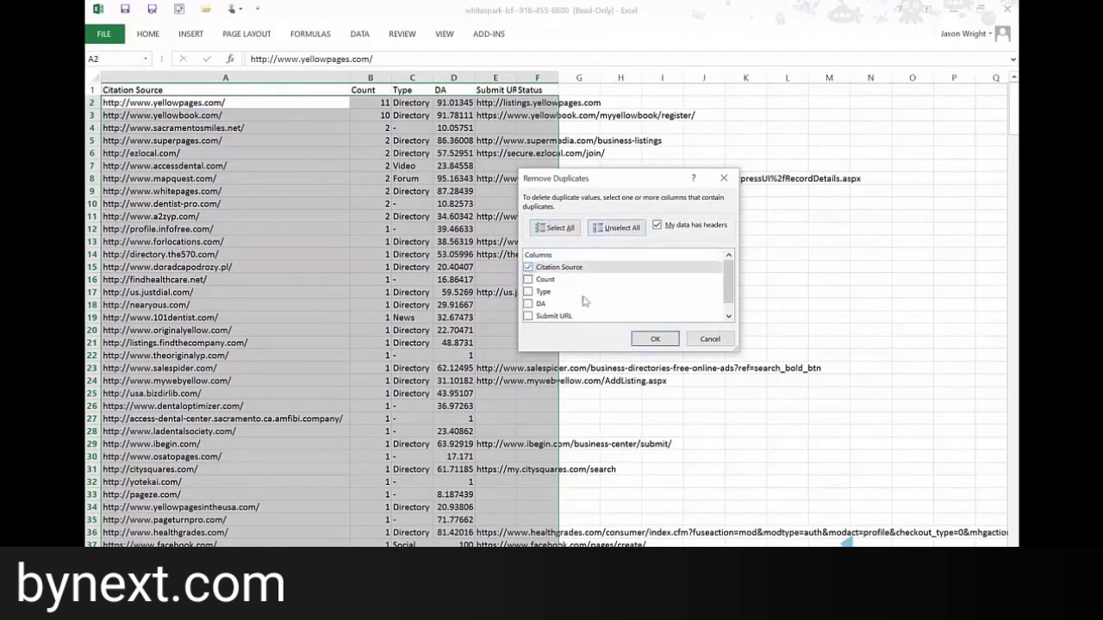
{"action": "left_click", "coordinate": [653, 338]}
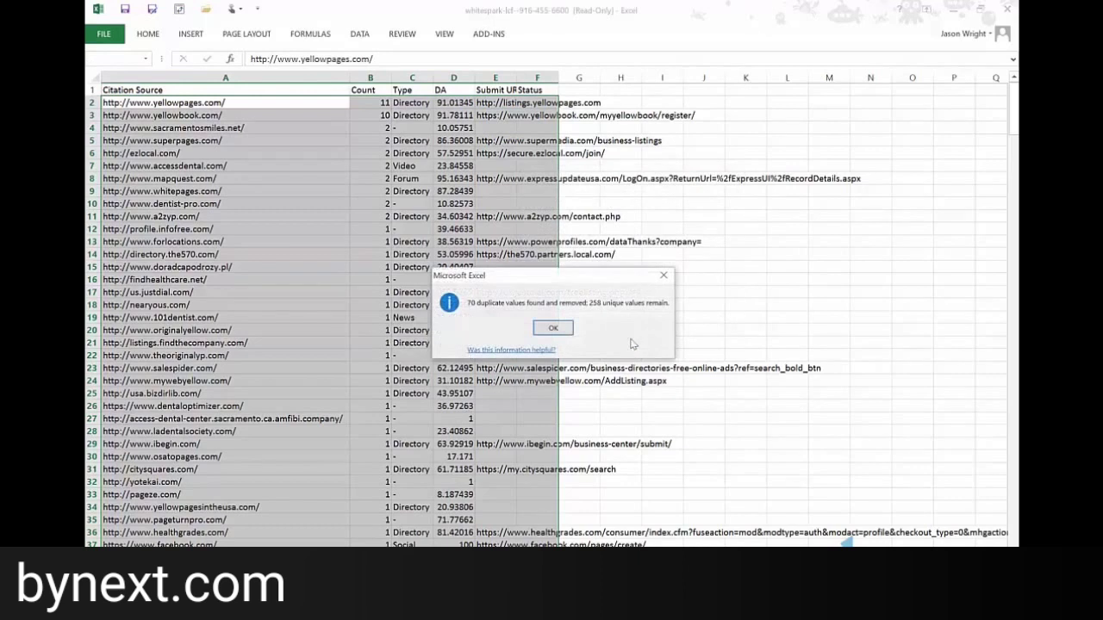
Dismiss the summary and enter =COUNTA(A2:A259) in H1 to count unique citations
{"action": "left_click", "coordinate": [552, 328]}
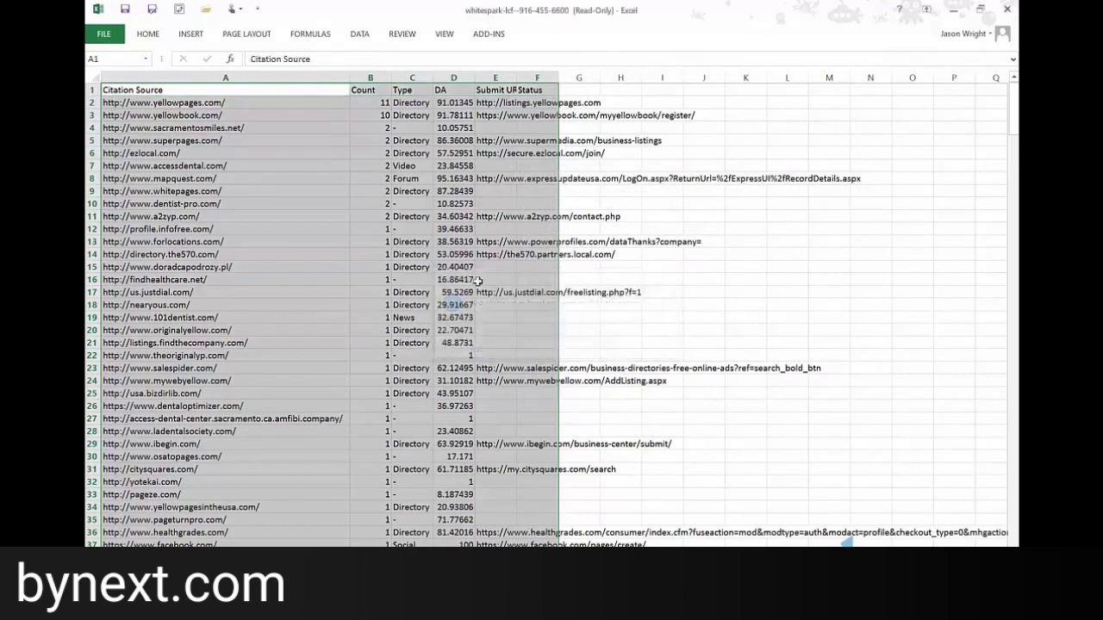
{"action": "left_click", "coordinate": [272, 163]}
{"action": "key", "text": "Right"}
{"action": "key", "text": "Right"}
{"action": "key", "text": "Right"}
{"action": "key", "text": "Right"}
{"action": "key", "text": "Right"}
{"action": "key", "text": "Right"}
{"action": "key", "text": "Right"}
{"action": "key", "text": "Up"}
{"action": "key", "text": "Up"}
{"action": "key", "text": "Up"}
{"action": "key", "text": "Up"}
{"action": "key", "text": "Up"}
{"action": "key", "text": "Up"}
{"action": "type", "text": "=counta"}
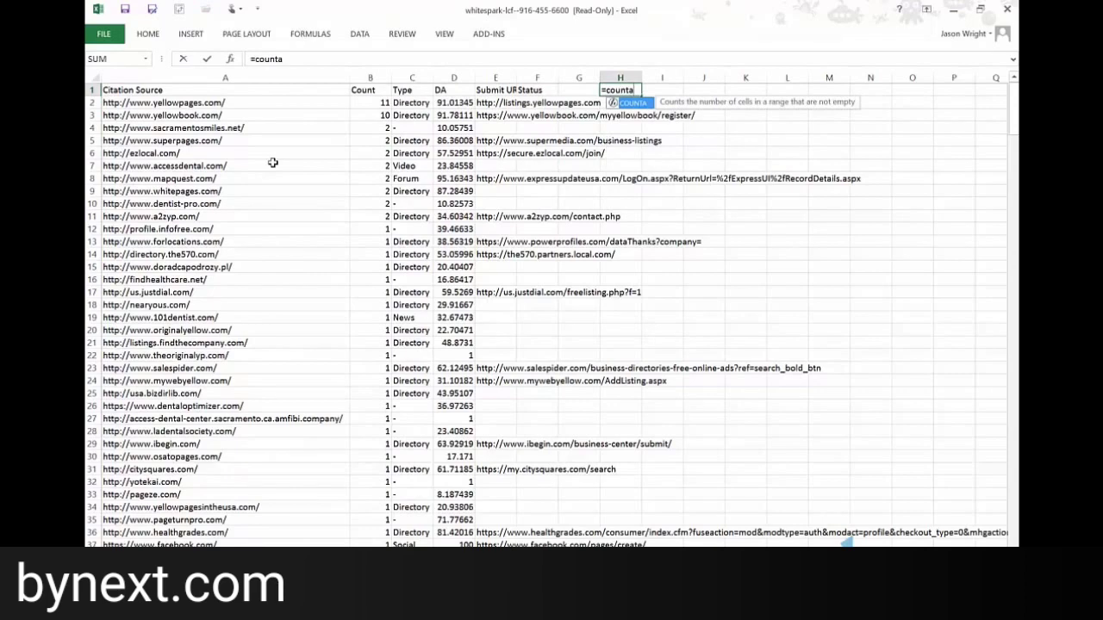
{"action": "key", "text": "Tab"}
{"action": "key", "text": "Left"}
{"action": "key", "text": "Left"}
{"action": "key", "text": "Left"}
{"action": "key", "text": "Left"}
{"action": "key", "text": "Left"}
{"action": "key", "text": "Left"}
{"action": "key", "text": "Left"}
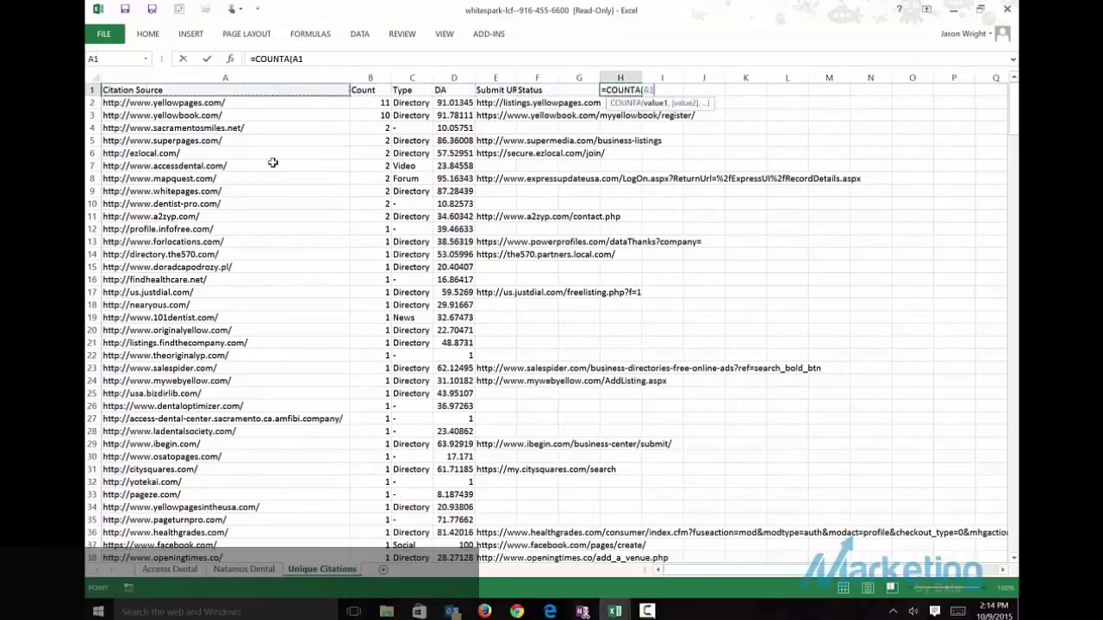
{"action": "key", "text": "Down"}
{"action": "key", "text": "ctrl+shift+Down"}
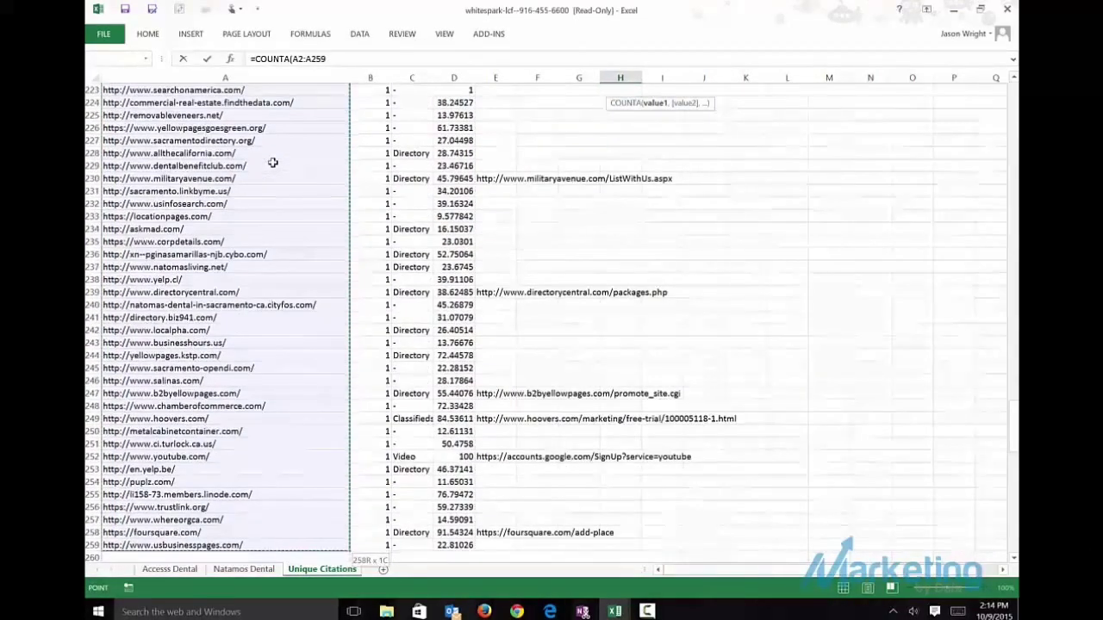
{"action": "key", "text": "Return"}
Check the 258 count in H1 and glance at the Local Citation Finder window
{"action": "key", "text": "Up"}
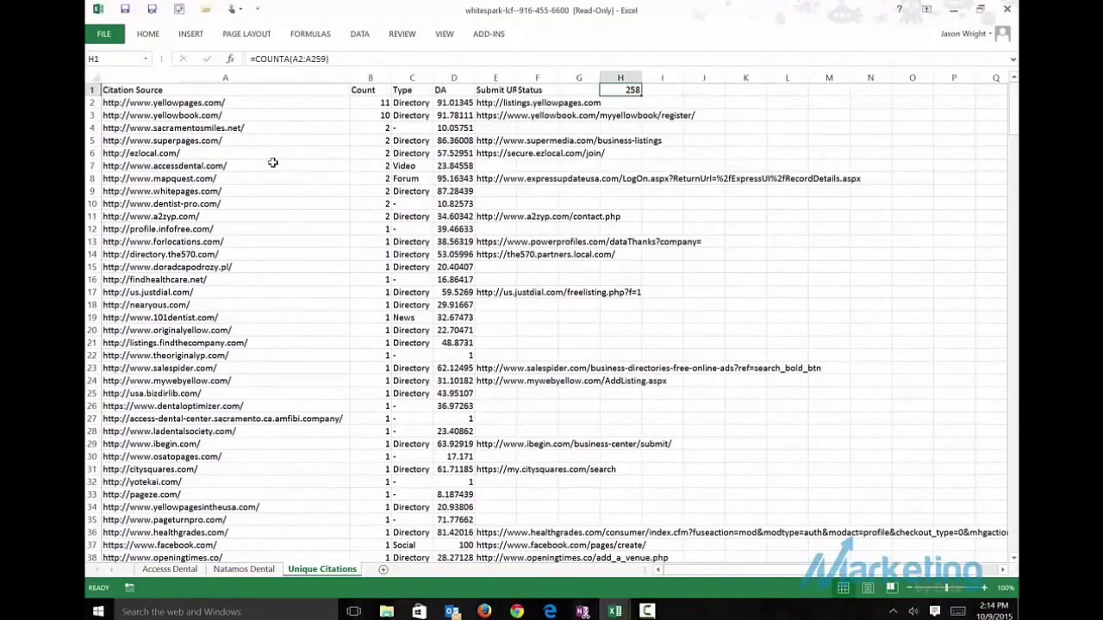
{"action": "key", "text": "Left"}
{"action": "key", "text": "Left"}
{"action": "key", "text": "Left"}
{"action": "key", "text": "Left"}
{"action": "key", "text": "Left"}
{"action": "key", "text": "Left"}
{"action": "key", "text": "Left"}
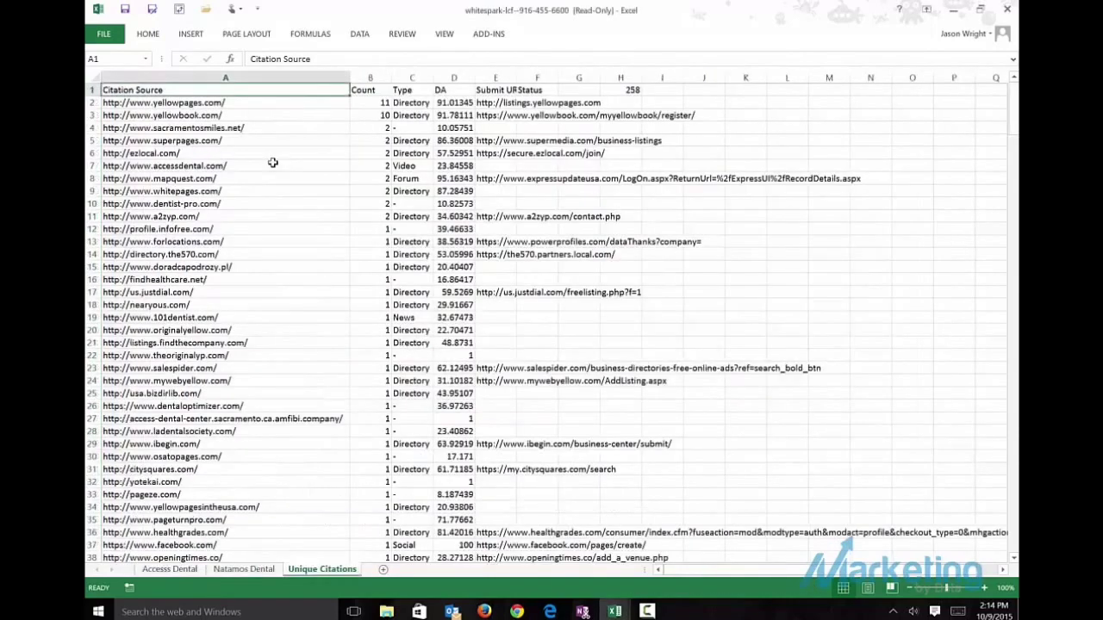
{"action": "key", "text": "alt+Tab"}
{"action": "key", "text": "alt+Tab"}
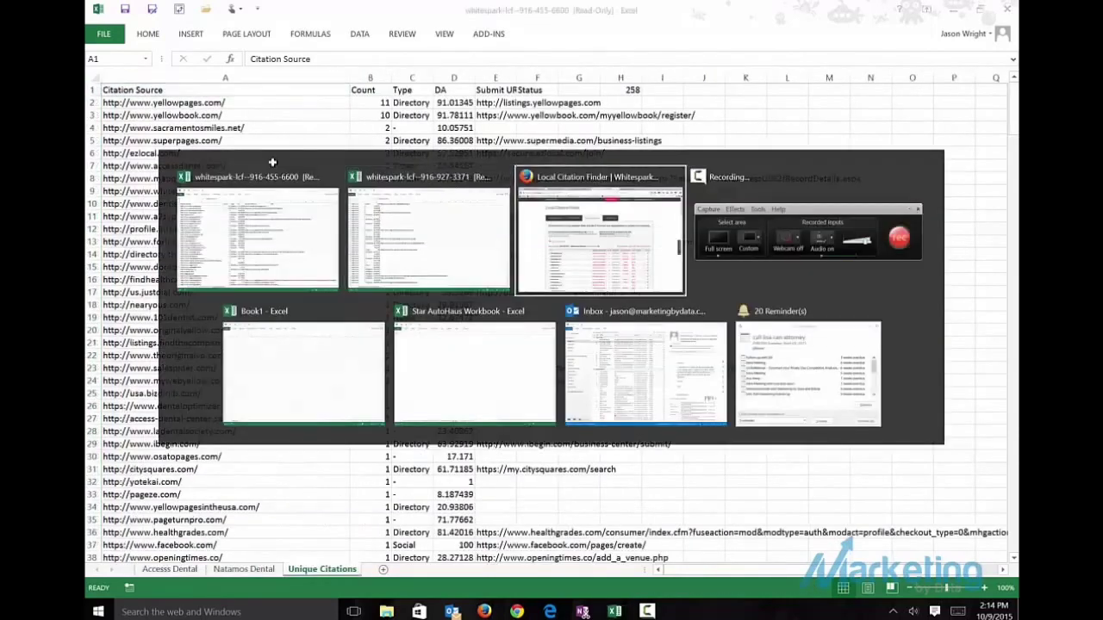
{"action": "key", "text": "alt+Tab"}
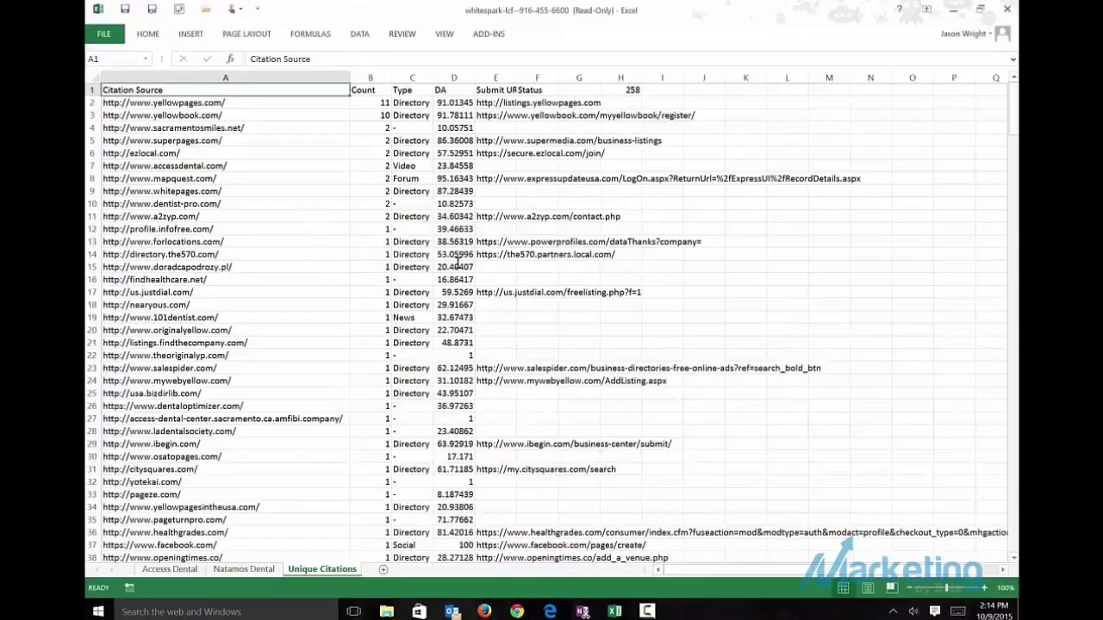
Add a new blank sheet after Unique Citations and name it 'Our Business'
{"action": "left_click", "coordinate": [382, 569]}
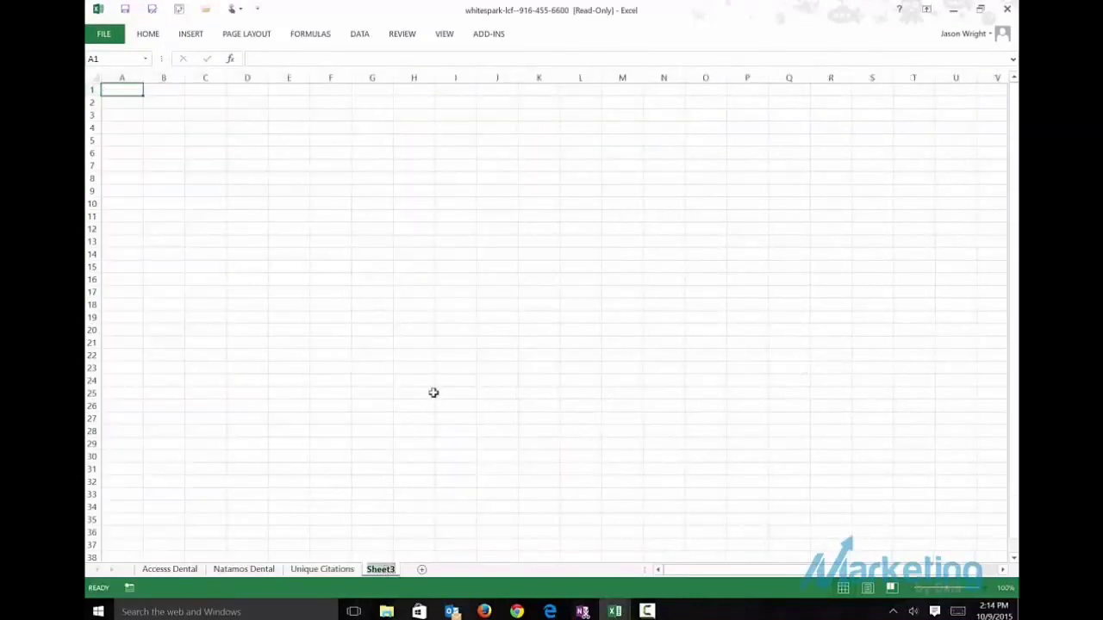
{"action": "key", "text": "alt+h"}
{"action": "type", "text": "orOur Busines"}
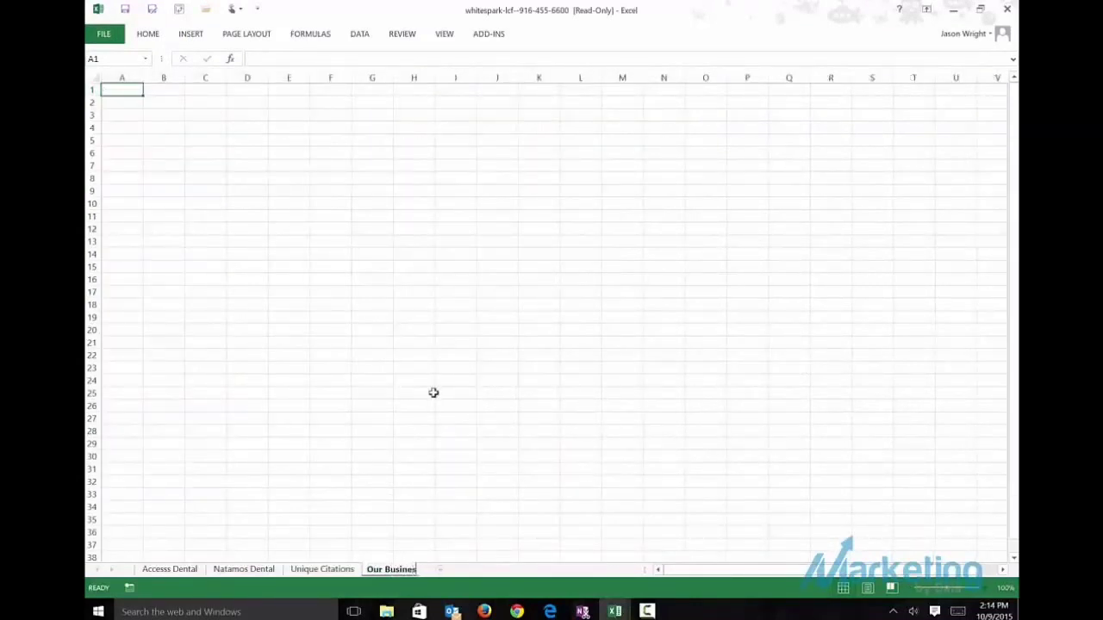
{"action": "type", "text": "s"}
{"action": "key", "text": "Return"}
{"action": "key", "text": "Down"}
{"action": "key", "text": "Up"}
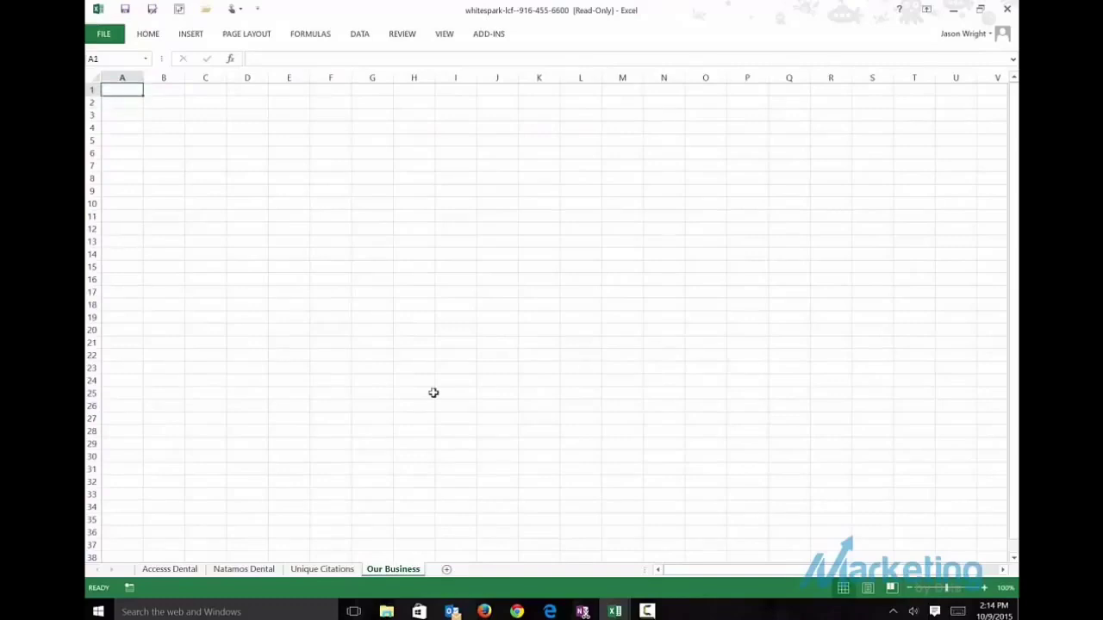
Switch to the Access Dental sheet and select its header row A1:F1
{"action": "left_click", "coordinate": [177, 569]}
{"action": "left_click", "coordinate": [214, 278]}
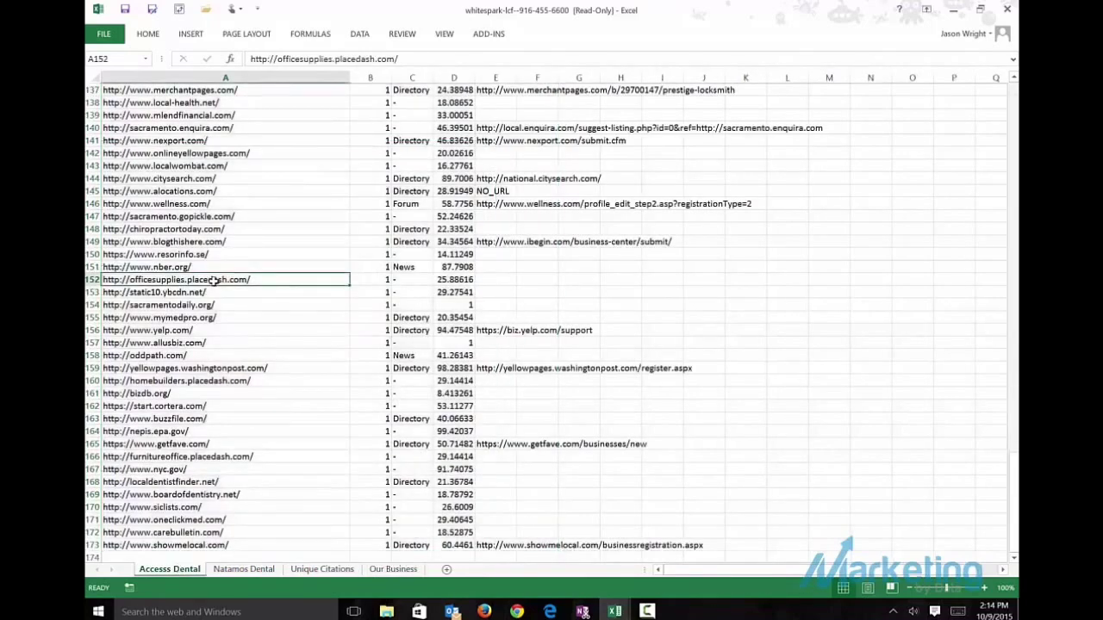
{"action": "scroll", "coordinate": [214, 280], "scroll_direction": "down", "scroll_amount": 10}
{"action": "key", "text": "Down"}
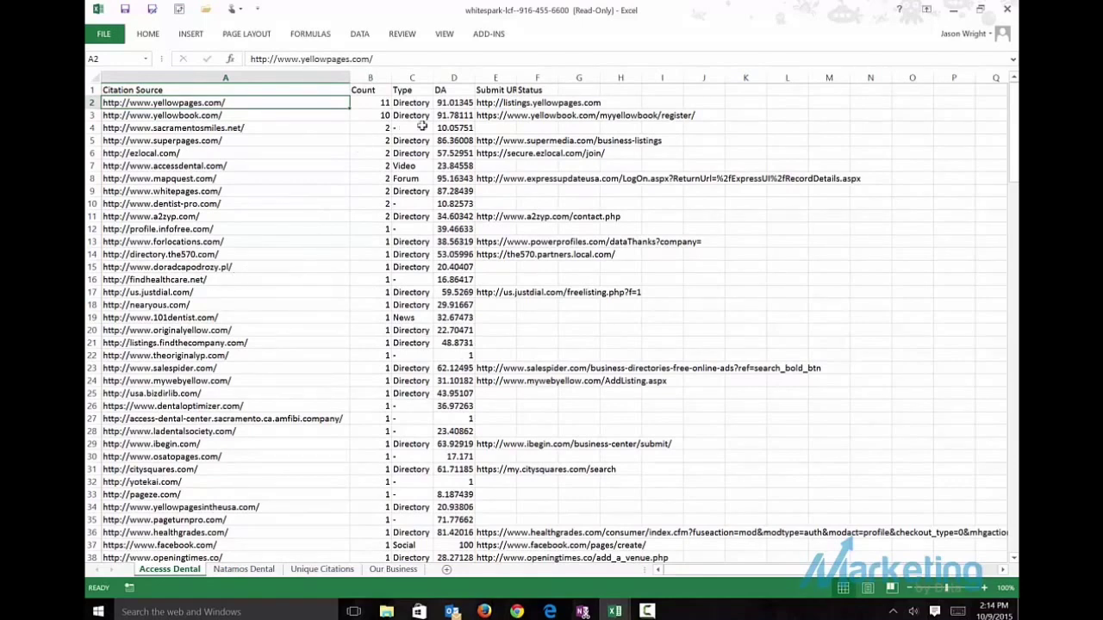
{"action": "left_click", "coordinate": [496, 86]}
{"action": "key", "text": "Right"}
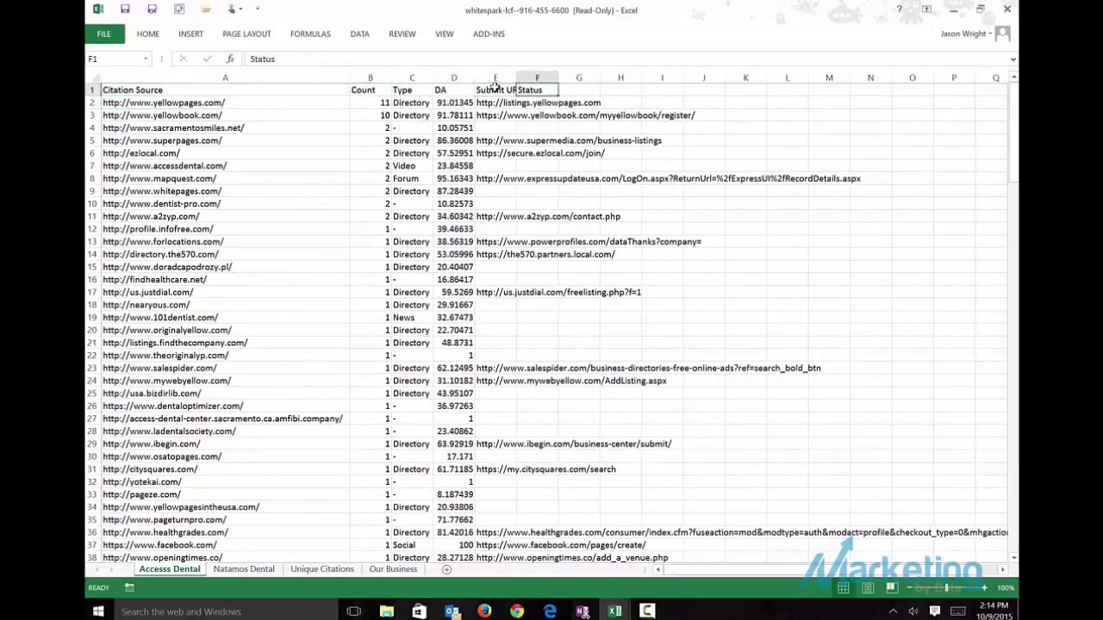
{"action": "key", "text": "shift+Home"}
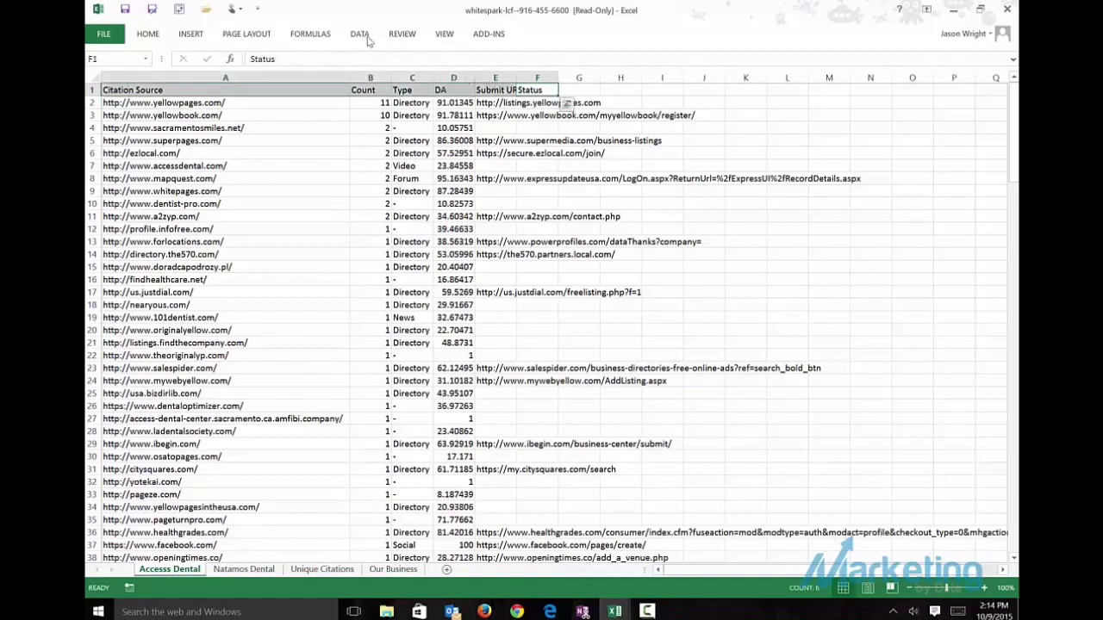
Add filters to the header row and sort DA from largest to smallest
{"action": "left_click", "coordinate": [365, 36]}
{"action": "left_click", "coordinate": [401, 62]}
{"action": "left_click", "coordinate": [449, 102]}
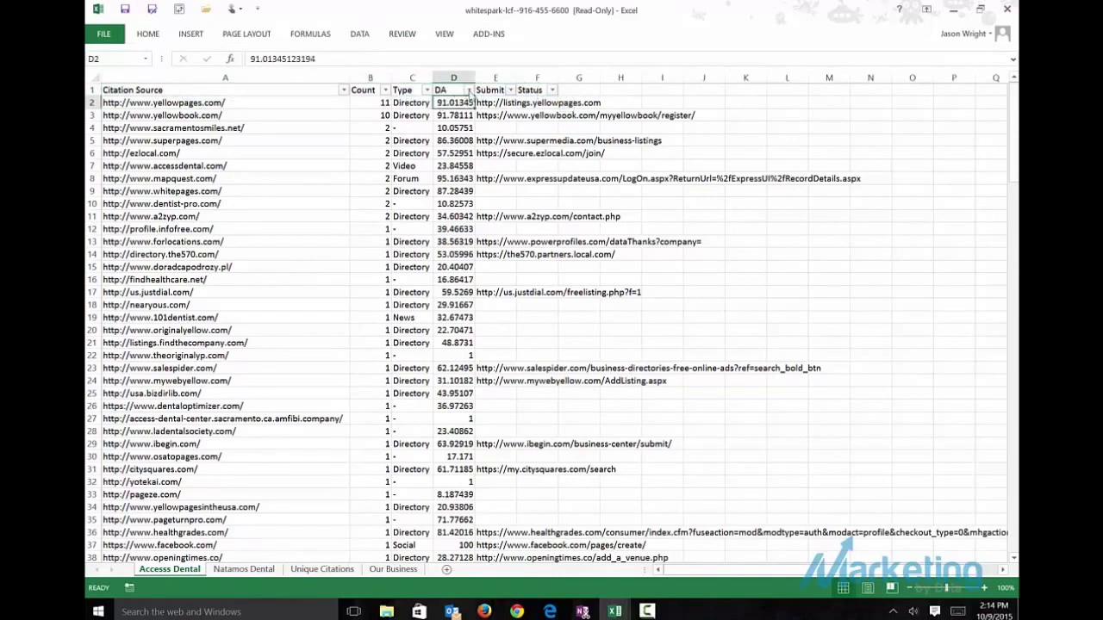
{"action": "left_click", "coordinate": [469, 89]}
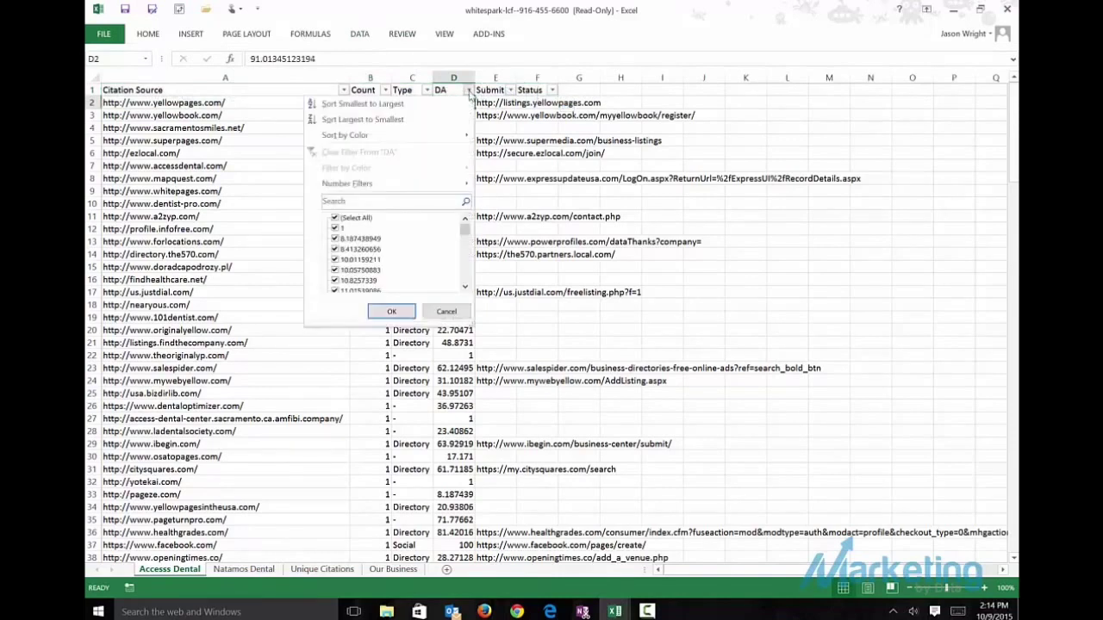
{"action": "left_click", "coordinate": [412, 119]}
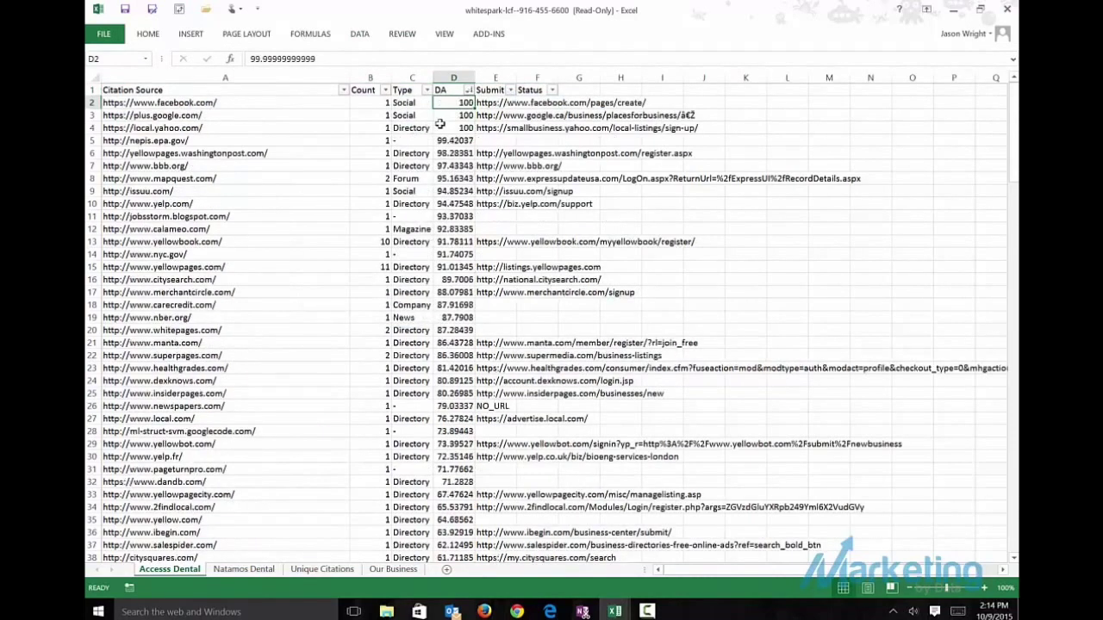
Review the top-ranked citations, from facebook.com down through nber.org to whitepages.com
{"action": "key", "text": "Left"}
{"action": "key", "text": "Down"}
{"action": "key", "text": "Left"}
{"action": "key", "text": "Left"}
{"action": "key", "text": "Up"}
{"action": "key", "text": "Down"}
{"action": "key", "text": "Up"}
{"action": "key", "text": "Right"}
{"action": "key", "text": "Right"}
{"action": "key", "text": "Down"}
{"action": "key", "text": "Right"}
{"action": "key", "text": "Down"}
{"action": "key", "text": "Down"}
{"action": "key", "text": "Down"}
{"action": "key", "text": "Down"}
{"action": "key", "text": "Down"}
{"action": "key", "text": "Down"}
{"action": "key", "text": "Down"}
{"action": "key", "text": "Down"}
{"action": "key", "text": "Down"}
{"action": "key", "text": "Down"}
{"action": "key", "text": "Down"}
{"action": "key", "text": "Down"}
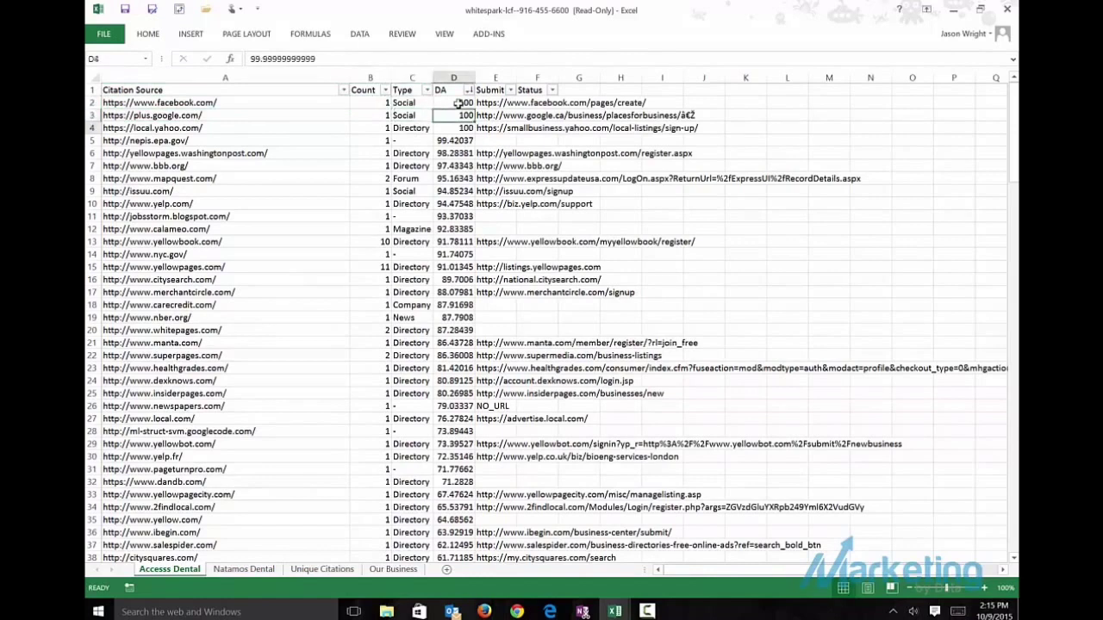
{"action": "key", "text": "Down"}
{"action": "key", "text": "Down"}
{"action": "key", "text": "Down"}
{"action": "key", "text": "Down"}
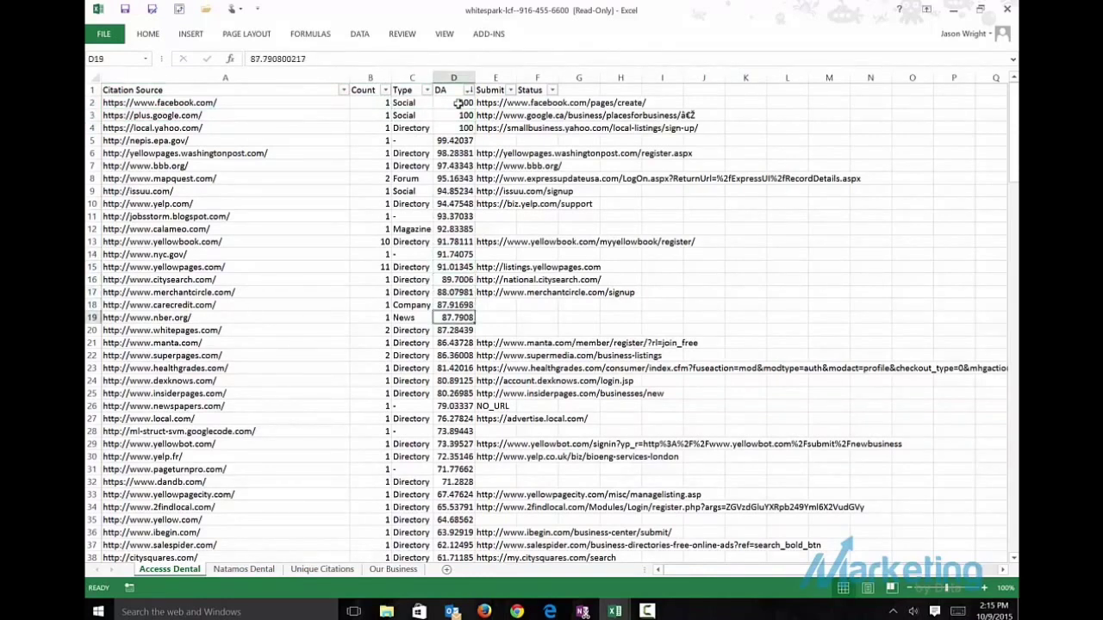
{"action": "key", "text": "Left"}
{"action": "key", "text": "Left"}
{"action": "key", "text": "Left"}
{"action": "key", "text": "Down"}
{"action": "key", "text": "Down"}
{"action": "key", "text": "Down"}
{"action": "key", "text": "Down"}
{"action": "key", "text": "Down"}
{"action": "key", "text": "Down"}
{"action": "key", "text": "Down"}
{"action": "key", "text": "Down"}
{"action": "key", "text": "Down"}
{"action": "key", "text": "Down"}
{"action": "key", "text": "Down"}
{"action": "key", "text": "Down"}
{"action": "key", "text": "Down"}
{"action": "key", "text": "Down"}
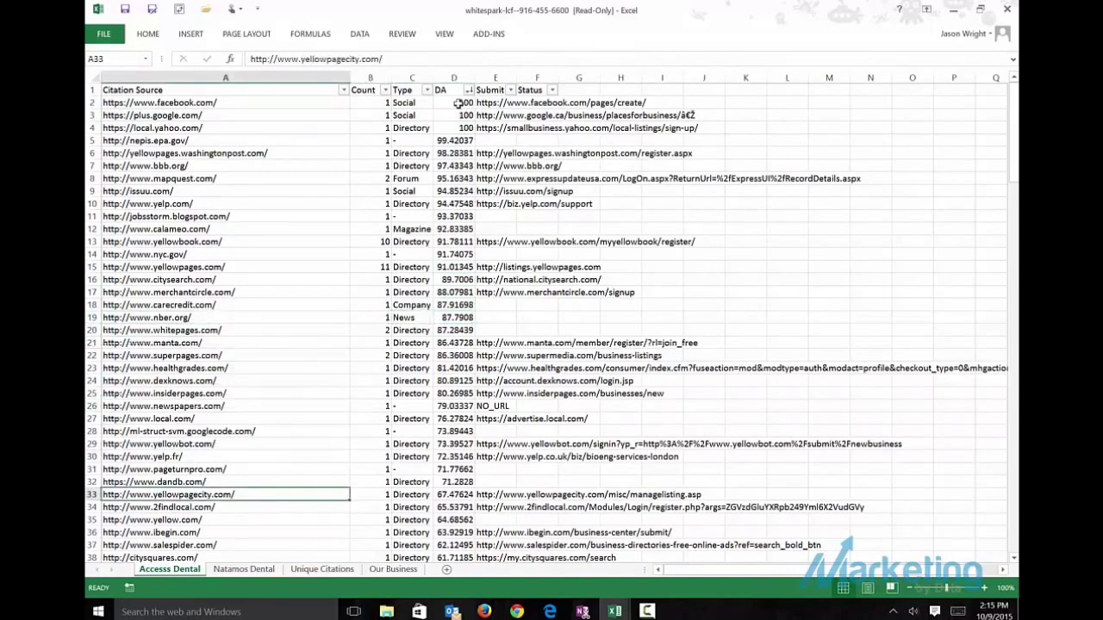
Search the sheet for 'dentist' to locate the dentists.com citation in A89
{"action": "key", "text": "ctrl+f"}
{"action": "type", "text": "dentist"}
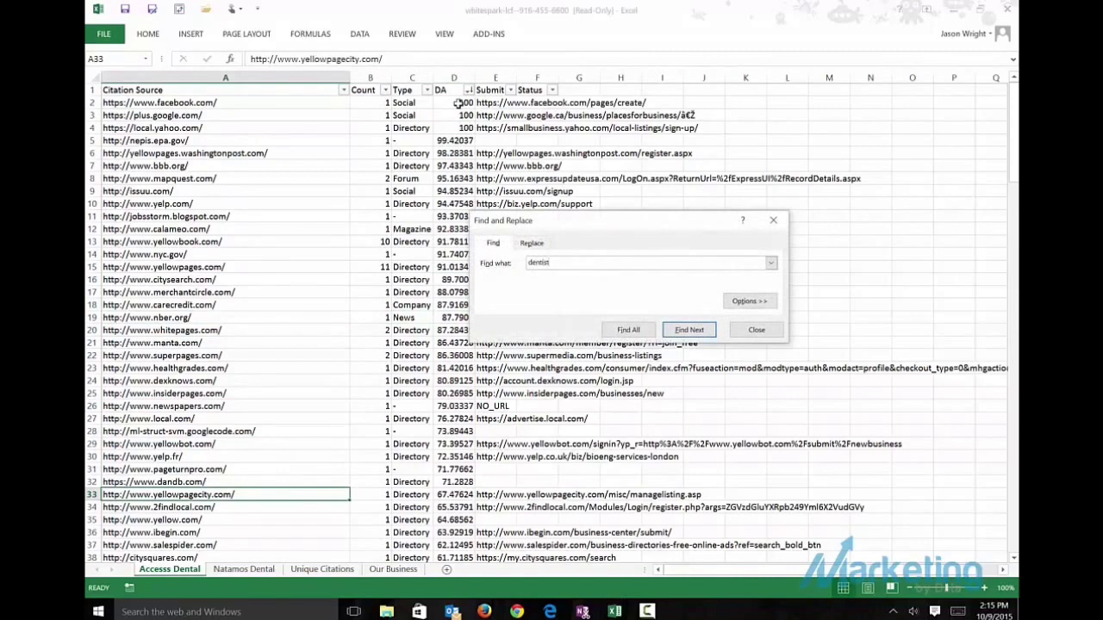
{"action": "key", "text": "Return"}
{"action": "key", "text": "Return"}
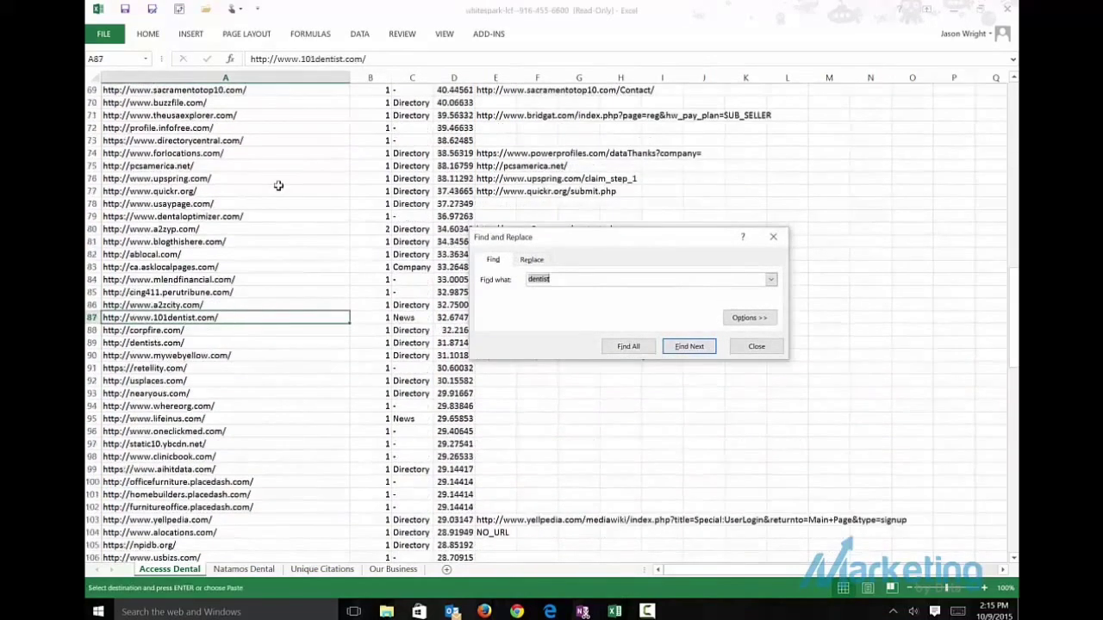
{"action": "key", "text": "Escape"}
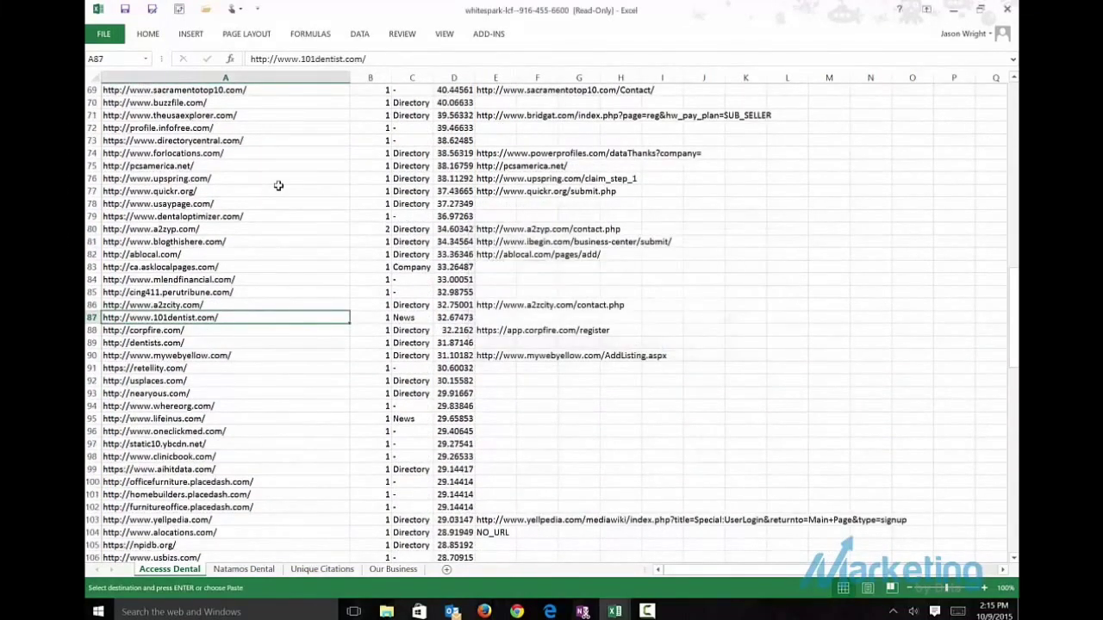
{"action": "key", "text": "ctrl+f"}
{"action": "key", "text": "Return"}
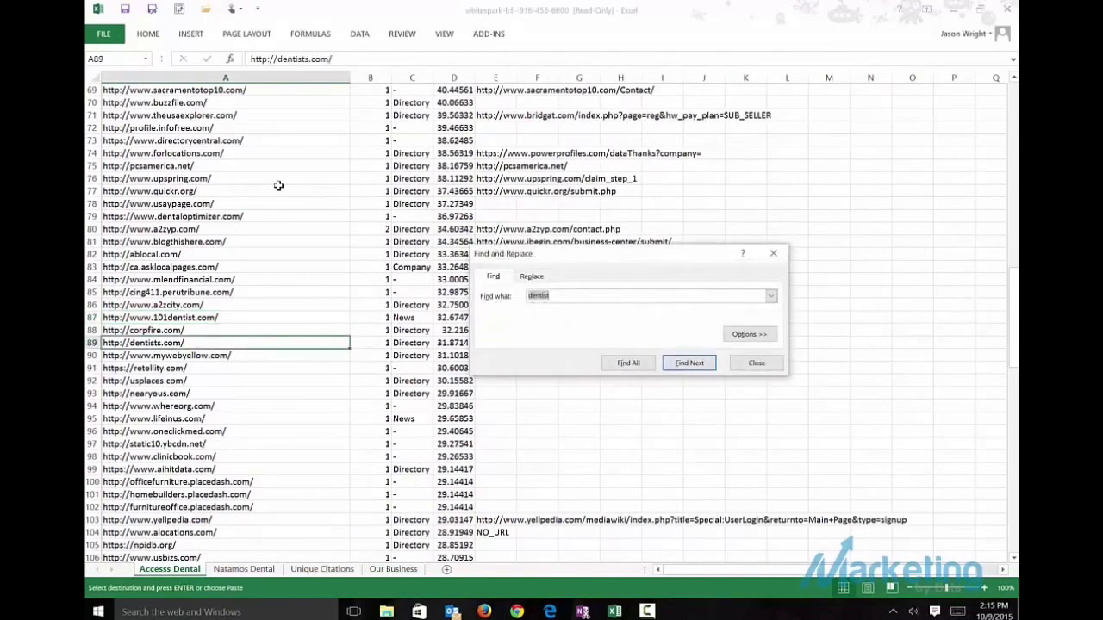
{"action": "key", "text": "BackSpace"}
{"action": "key", "text": "Escape"}
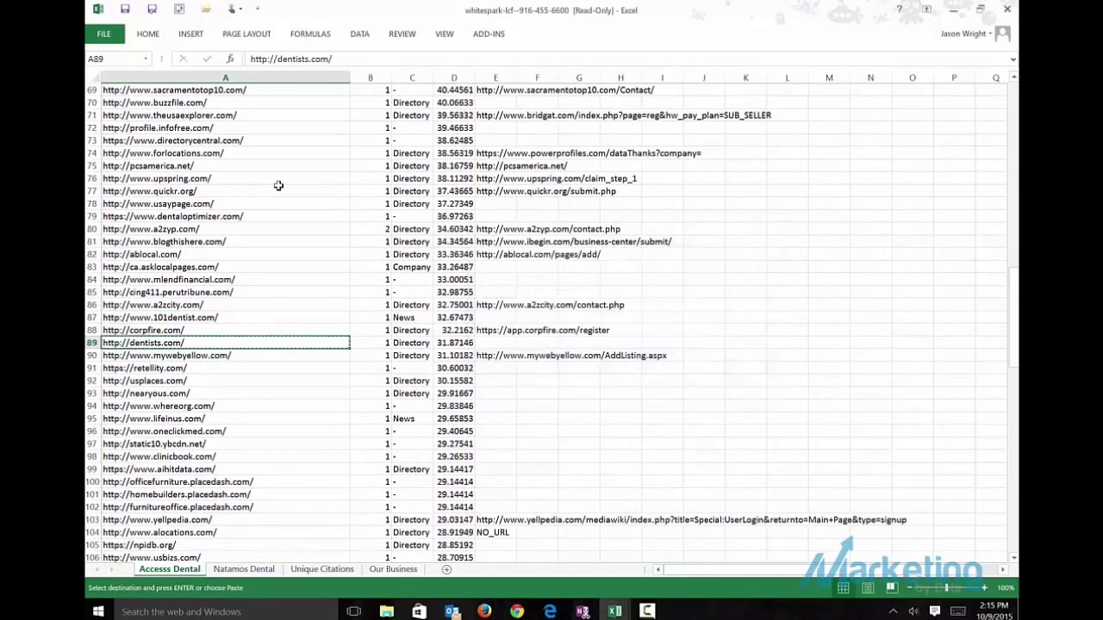
Paste dentists.com into Firefox's address bar and load the site
{"action": "key", "text": "alt+Tab"}
{"action": "left_click", "coordinate": [385, 31]}
{"action": "type", "text": "dentists.com"}
{"action": "key", "text": "Return"}
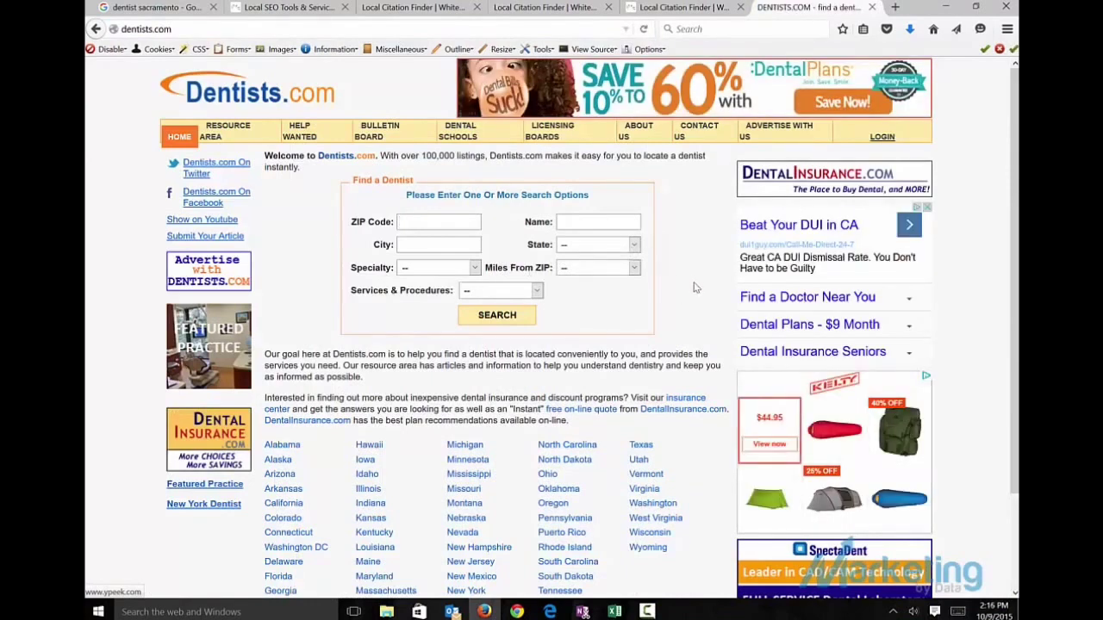
Scroll the Dentists.com homepage down to the state list, then return to Excel
{"action": "scroll", "coordinate": [696, 288], "scroll_direction": "down", "scroll_amount": 3}
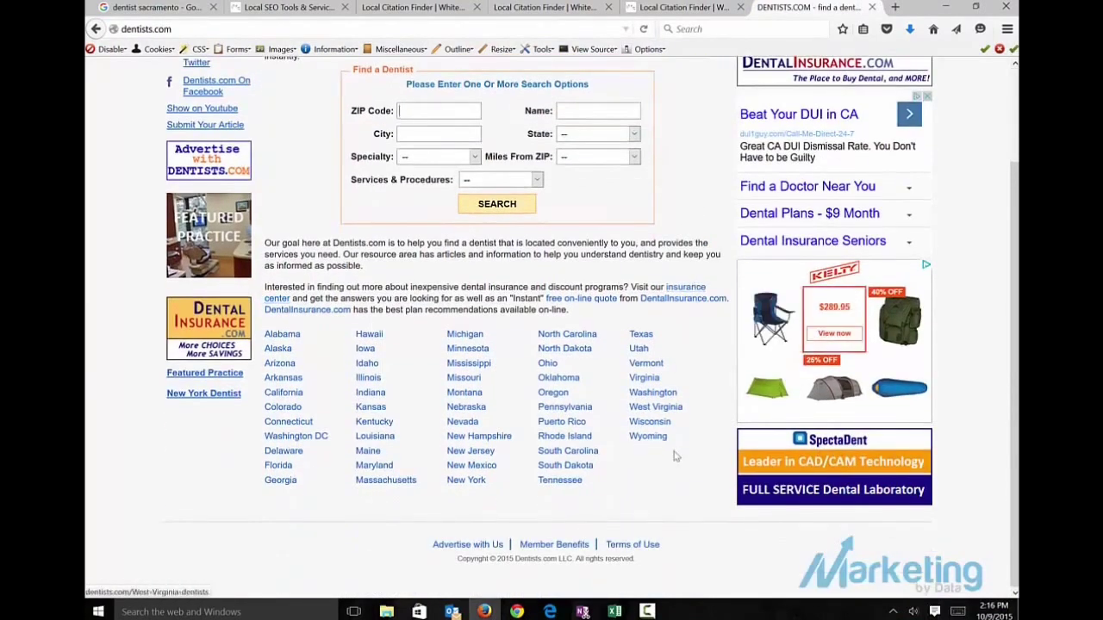
{"action": "key", "text": "alt+Tab"}
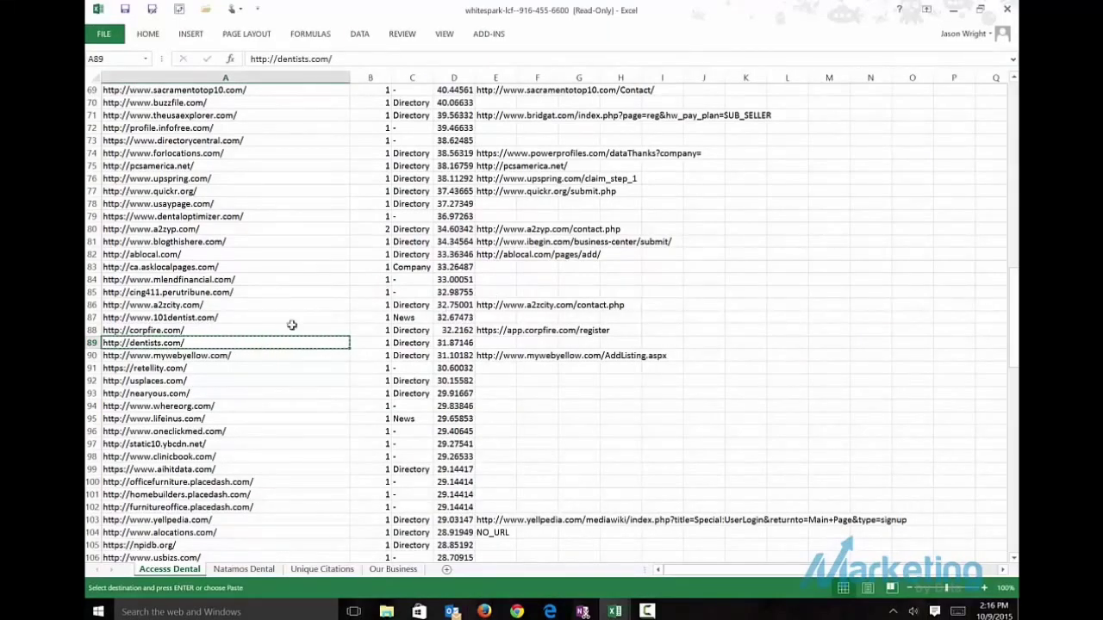
Select the DA values of 90 and above in D2:D15, then move to an empty cell in column K
{"action": "key", "text": "ctrl+Home"}
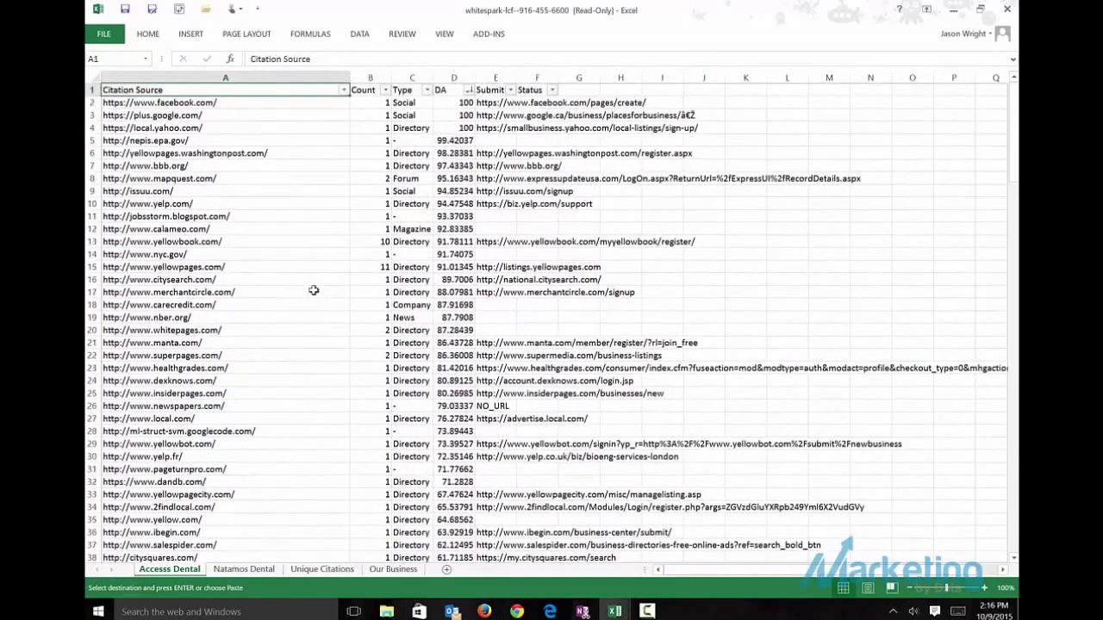
{"action": "key", "text": "Right"}
{"action": "key", "text": "Right"}
{"action": "key", "text": "Right"}
{"action": "key", "text": "Down"}
{"action": "key", "text": "shift+Down"}
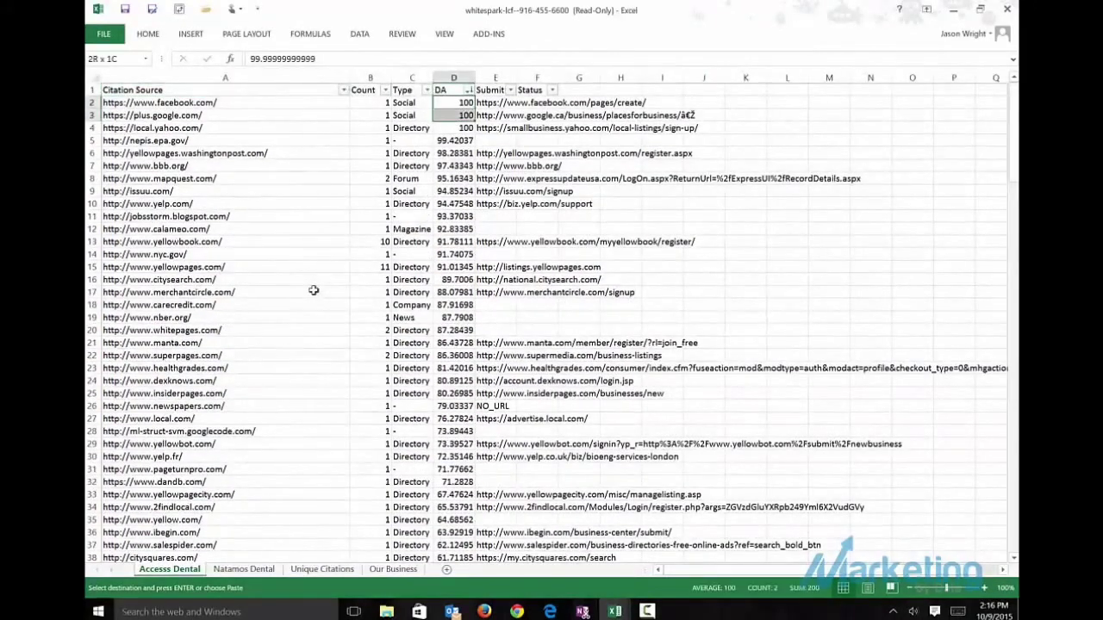
{"action": "key", "text": "shift+Down"}
{"action": "key", "text": "shift+Down"}
{"action": "key", "text": "shift+Down"}
{"action": "key", "text": "shift+Down"}
{"action": "key", "text": "shift+Down"}
{"action": "key", "text": "shift+Down"}
{"action": "key", "text": "shift+Down"}
{"action": "key", "text": "shift+Down"}
{"action": "key", "text": "shift+Down"}
{"action": "key", "text": "shift+Down"}
{"action": "key", "text": "shift+Down"}
{"action": "key", "text": "shift+Down"}
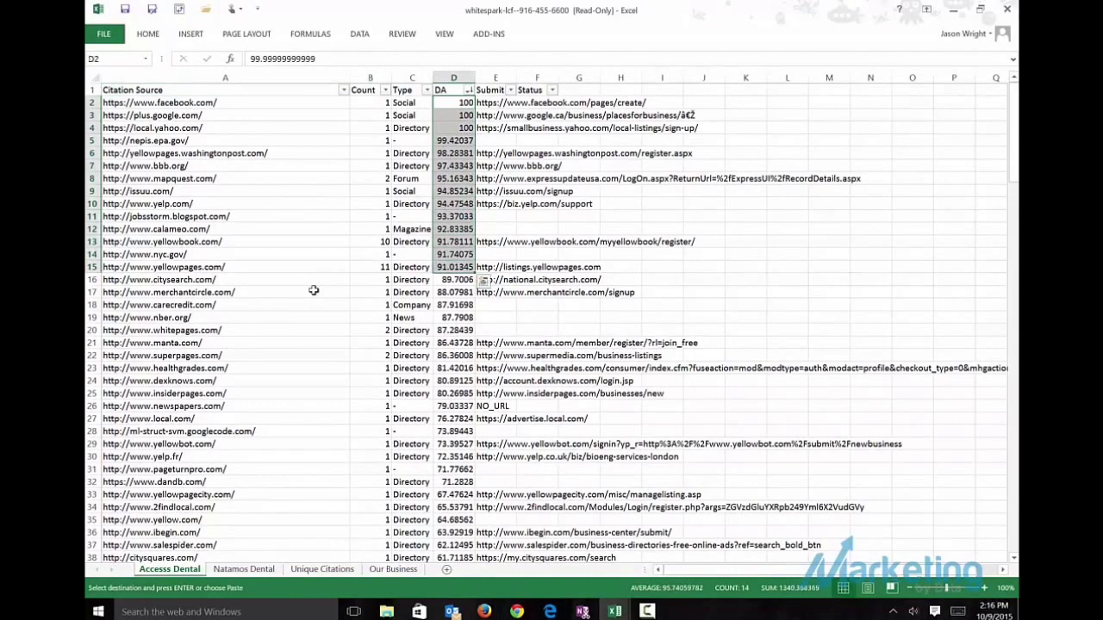
{"action": "key", "text": "Left"}
{"action": "key", "text": "Left"}
{"action": "key", "text": "Left"}
{"action": "key", "text": "Right"}
{"action": "key", "text": "Right"}
{"action": "key", "text": "Right"}
{"action": "key", "text": "Right"}
{"action": "key", "text": "Right"}
{"action": "key", "text": "Right"}
{"action": "key", "text": "Right"}
{"action": "key", "text": "Right"}
{"action": "key", "text": "Right"}
{"action": "key", "text": "Right"}
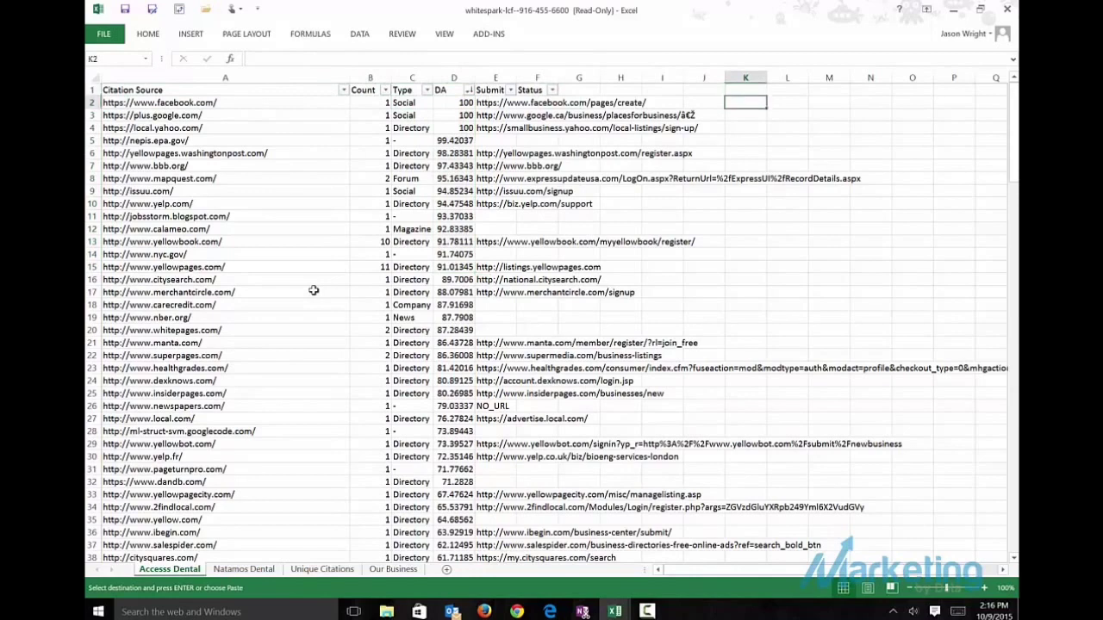
{"action": "key", "text": "Left"}
{"action": "key", "text": "Down"}
{"action": "key", "text": "Right"}
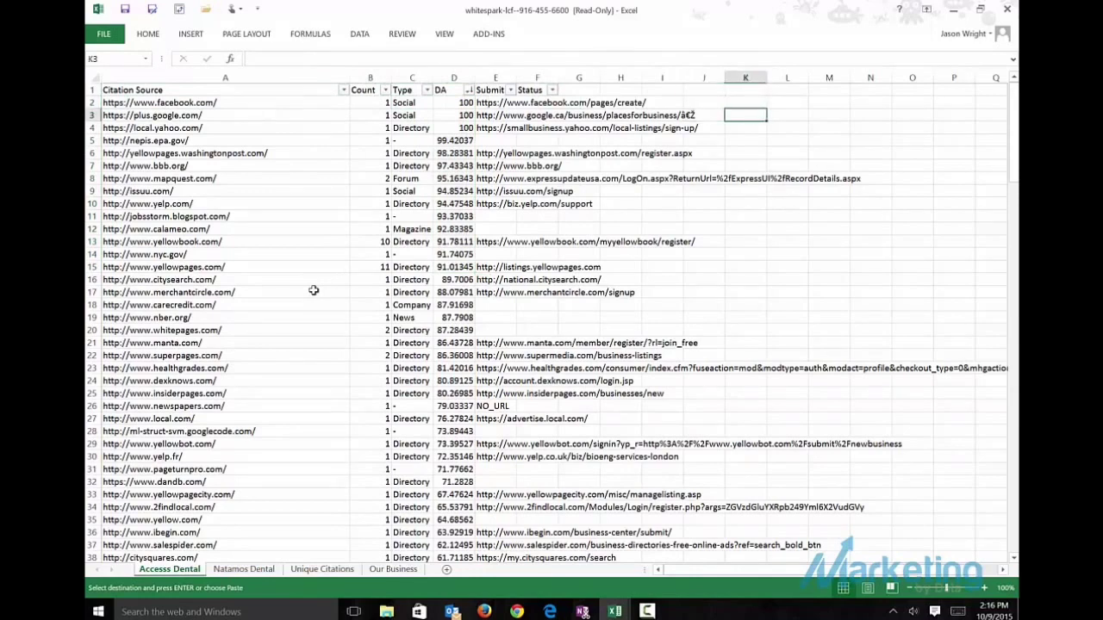
Open a new Notepad note from Windows search
{"action": "left_click", "coordinate": [193, 610]}
{"action": "type", "text": "notepad"}
{"action": "key", "text": "Return"}
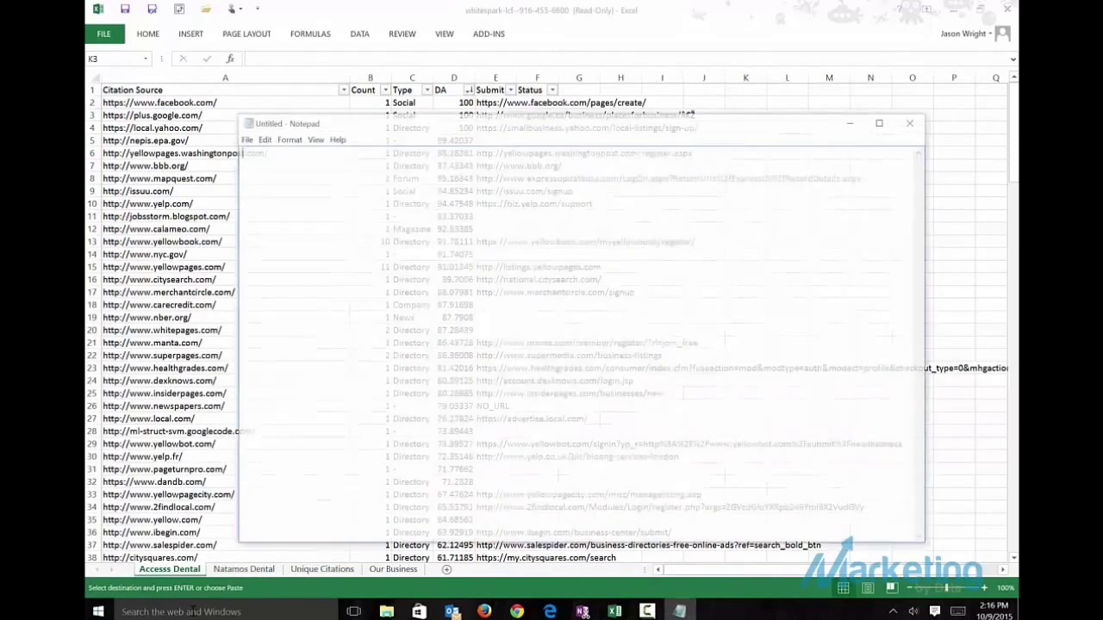
Write three build-order lines: DA's of 90+, niche directories, then the remaining; return to Excel
{"action": "type", "text": "Start with DA's of"}
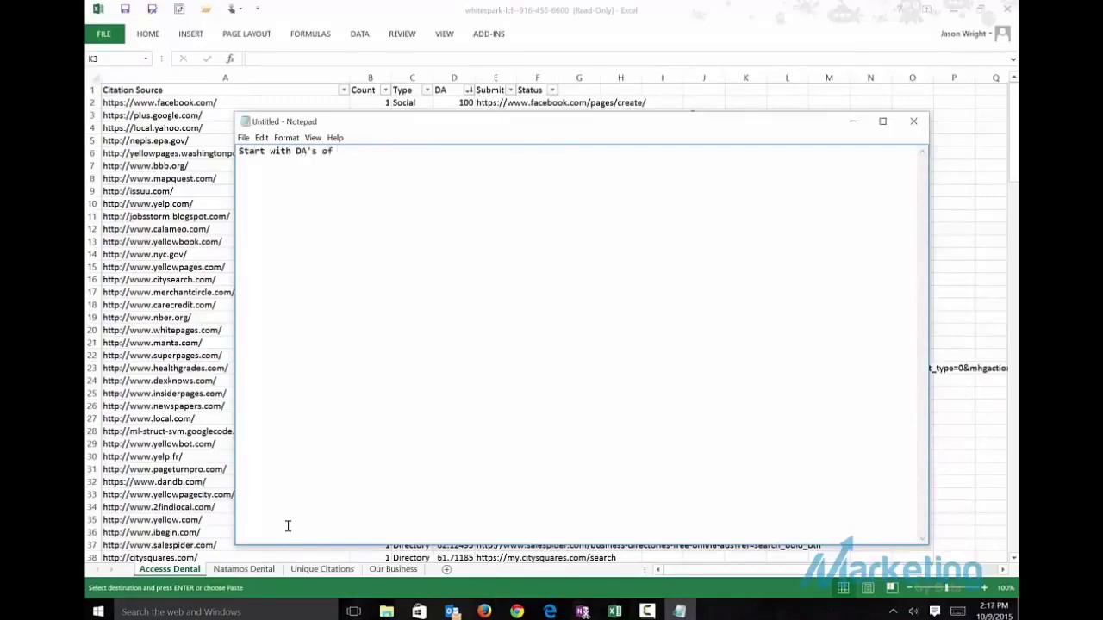
{"action": "type", "text": " 90+"}
{"action": "key", "text": "Return"}
{"action": "type", "text": "2nd I build out on the niche"}
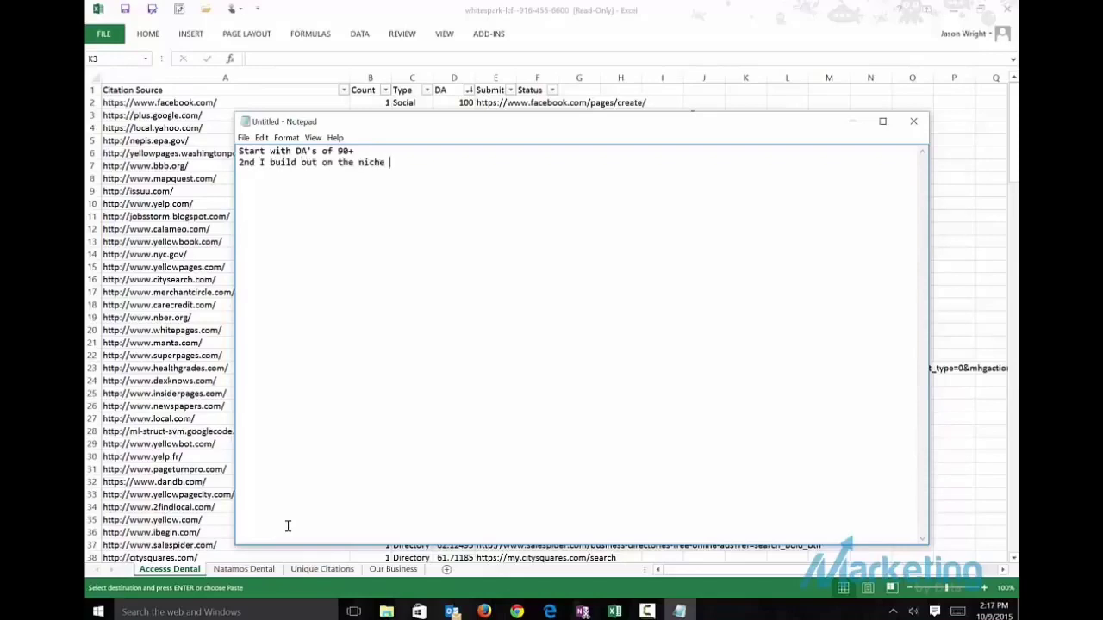
{"action": "type", "text": " directories"}
{"action": "key", "text": "Return"}
{"action": "type", "text": "3rd I build out th"}
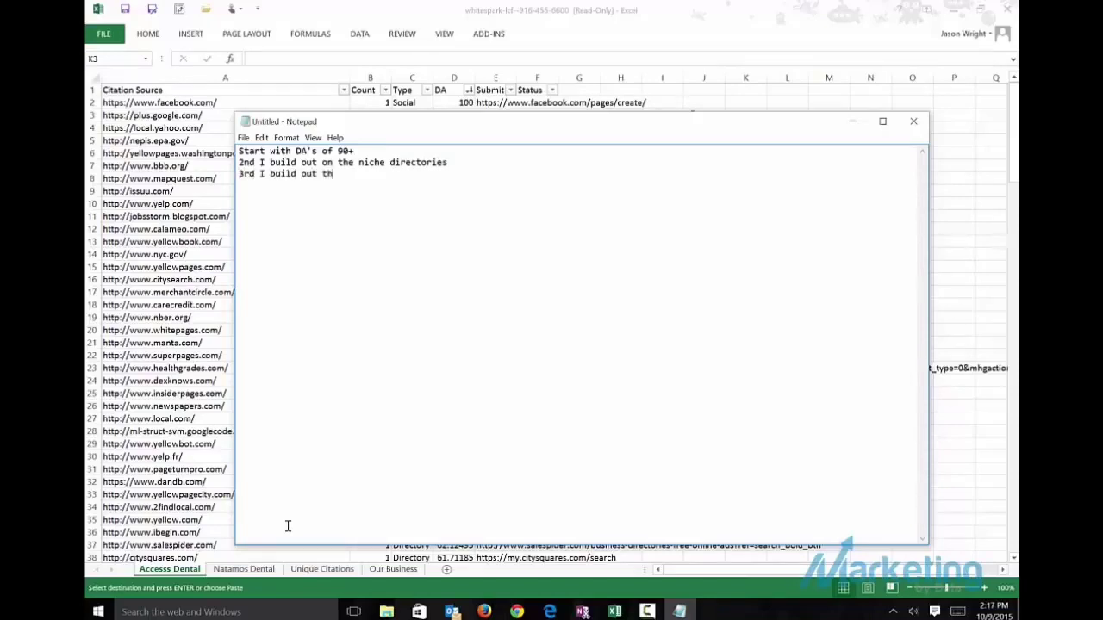
{"action": "type", "text": "e remaining"}
{"action": "key", "text": "alt+Tab"}
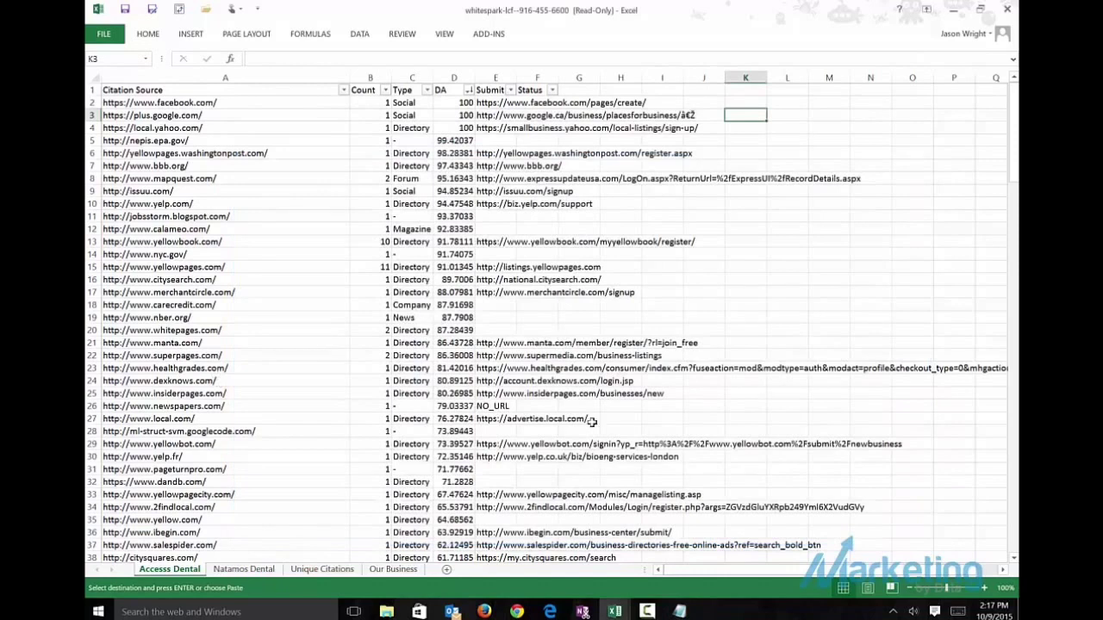
Leave Excel for a Whitespark keyphrase search for emergency dentist in Sacramento, California
{"action": "mouse_move", "coordinate": [614, 610]}
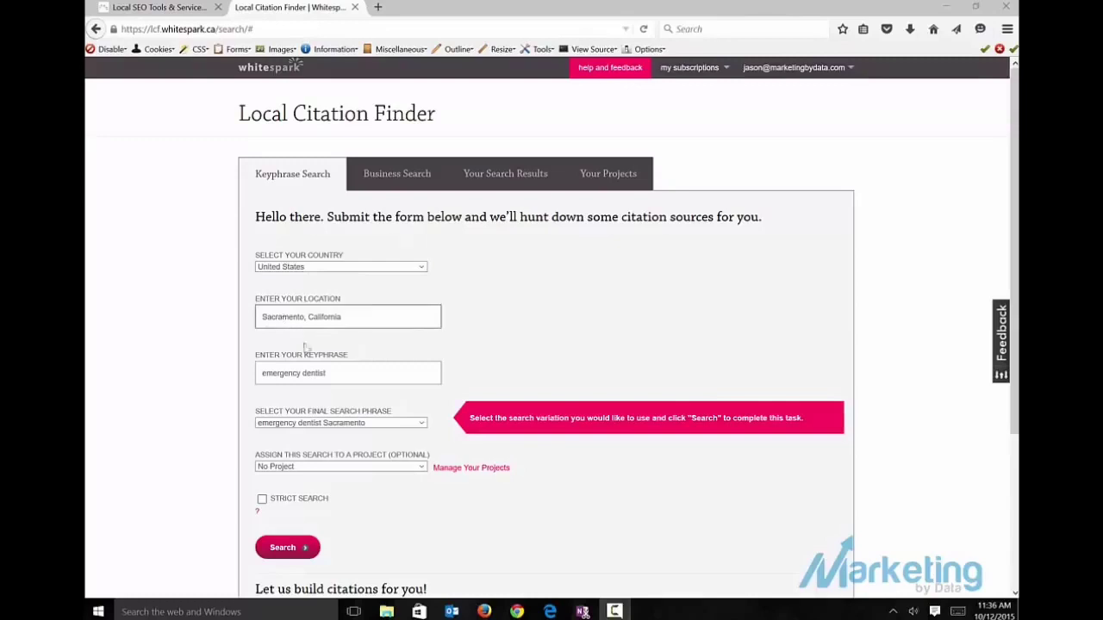
Submit the emergency dentist Sacramento search and open the search results list
{"action": "left_click", "coordinate": [283, 546]}
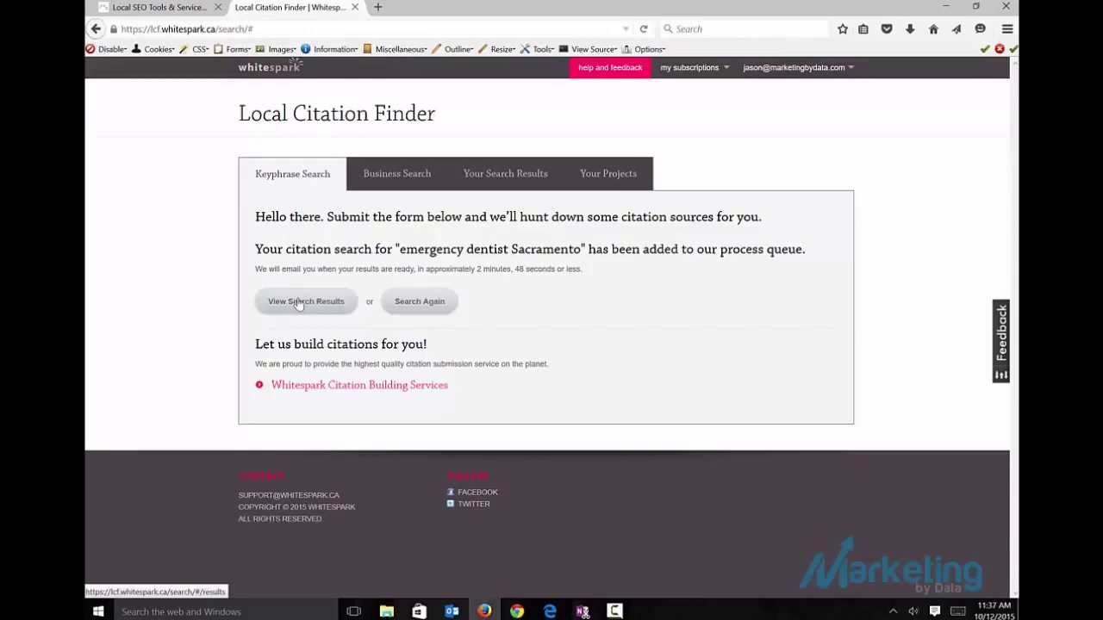
{"action": "left_click", "coordinate": [298, 303]}
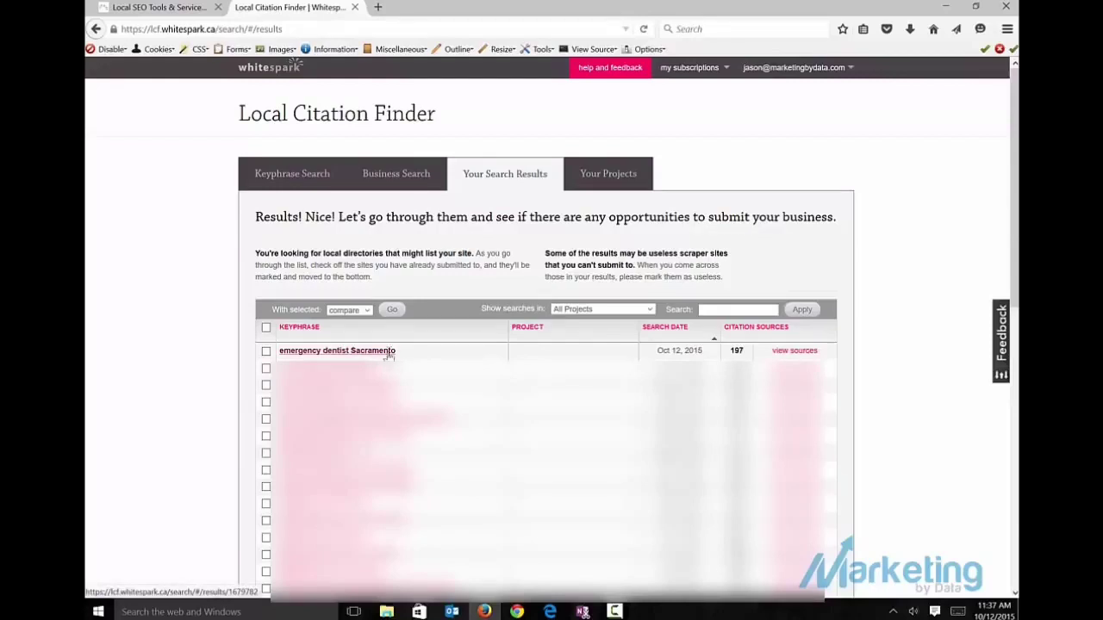
Open the emergency dentist Sacramento results and scroll through the 197 citation sites with DA
{"action": "left_click", "coordinate": [388, 351]}
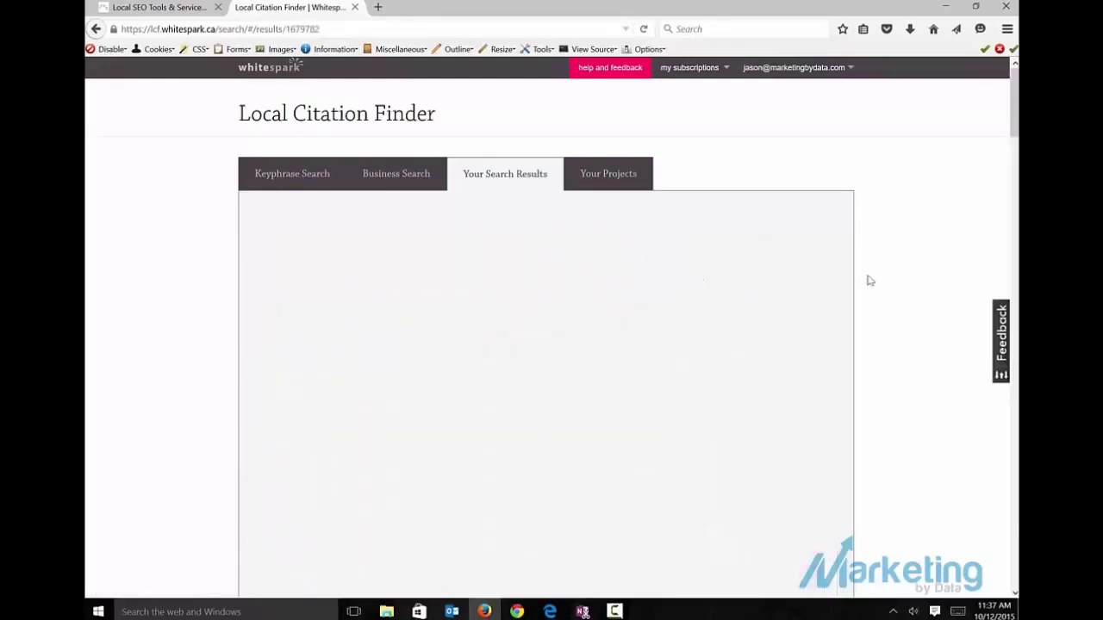
{"action": "scroll", "coordinate": [882, 337], "scroll_direction": "down", "scroll_amount": 5}
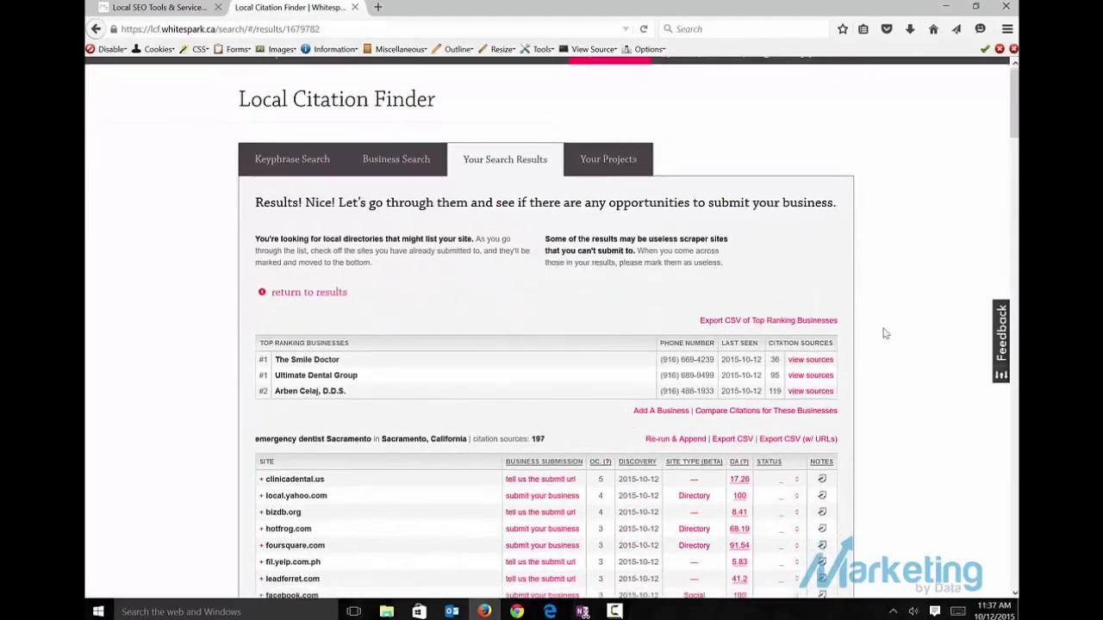
{"action": "scroll", "coordinate": [882, 334], "scroll_direction": "up", "scroll_amount": 3}
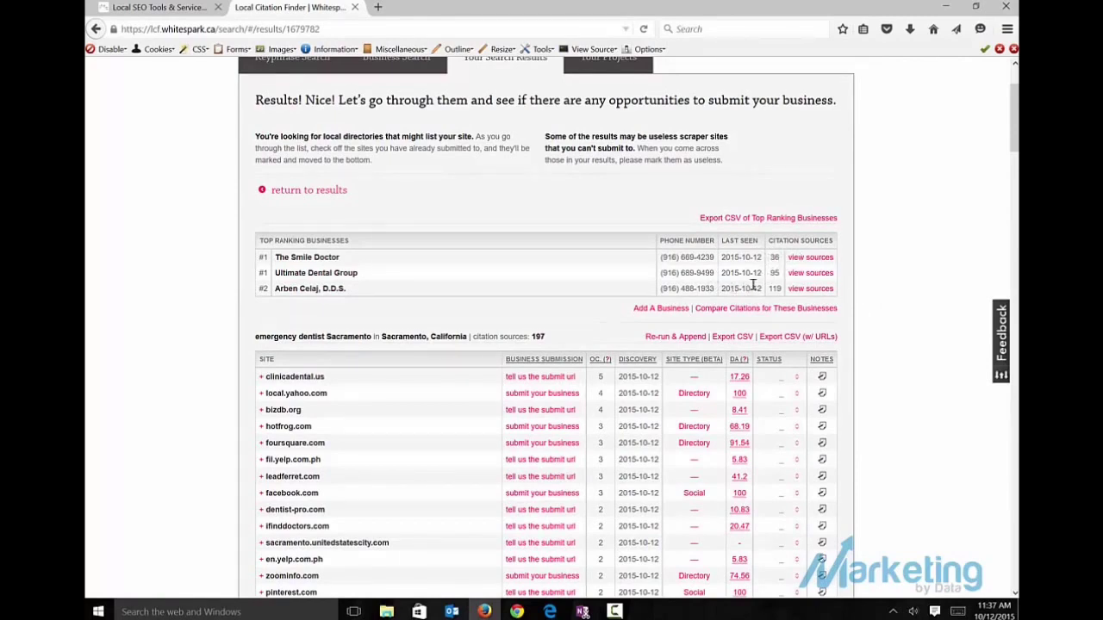
{"action": "scroll", "coordinate": [865, 364], "scroll_direction": "down", "scroll_amount": 5}
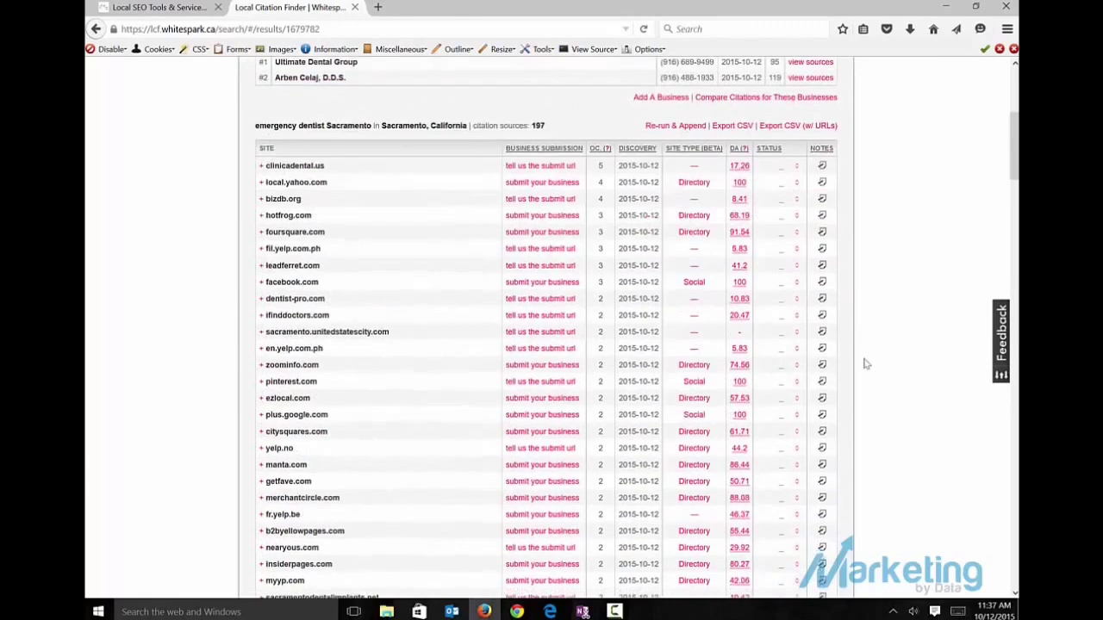
{"action": "scroll", "coordinate": [460, 222], "scroll_direction": "up", "scroll_amount": 1}
{"action": "scroll", "coordinate": [460, 222], "scroll_direction": "up", "scroll_amount": 1}
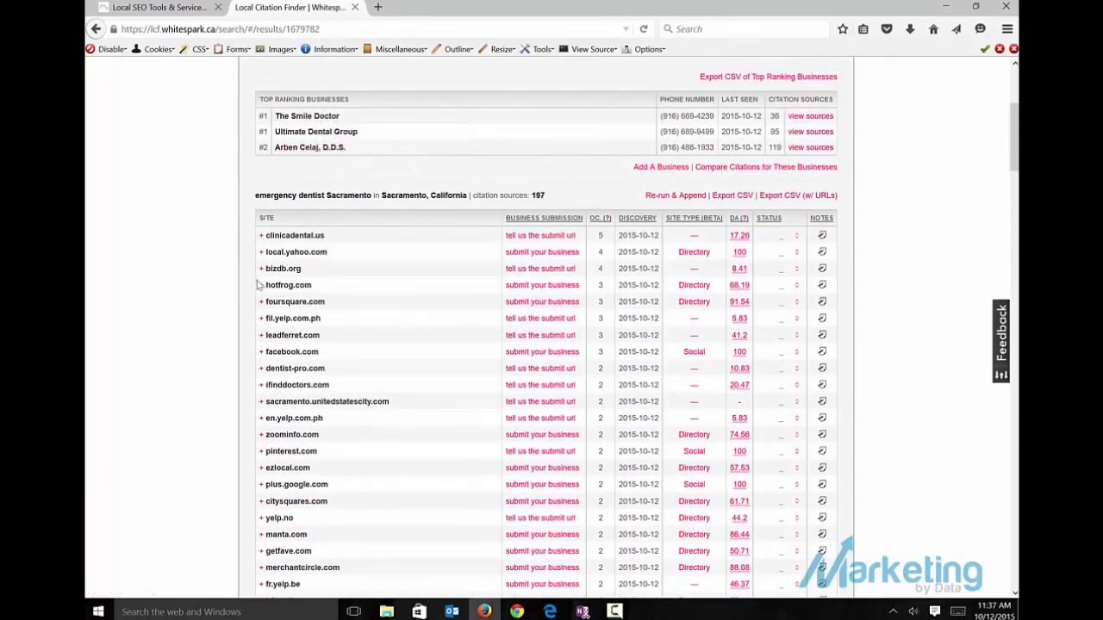
{"action": "scroll", "coordinate": [243, 301], "scroll_direction": "down", "scroll_amount": 3}
{"action": "scroll", "coordinate": [243, 301], "scroll_direction": "down", "scroll_amount": 2}
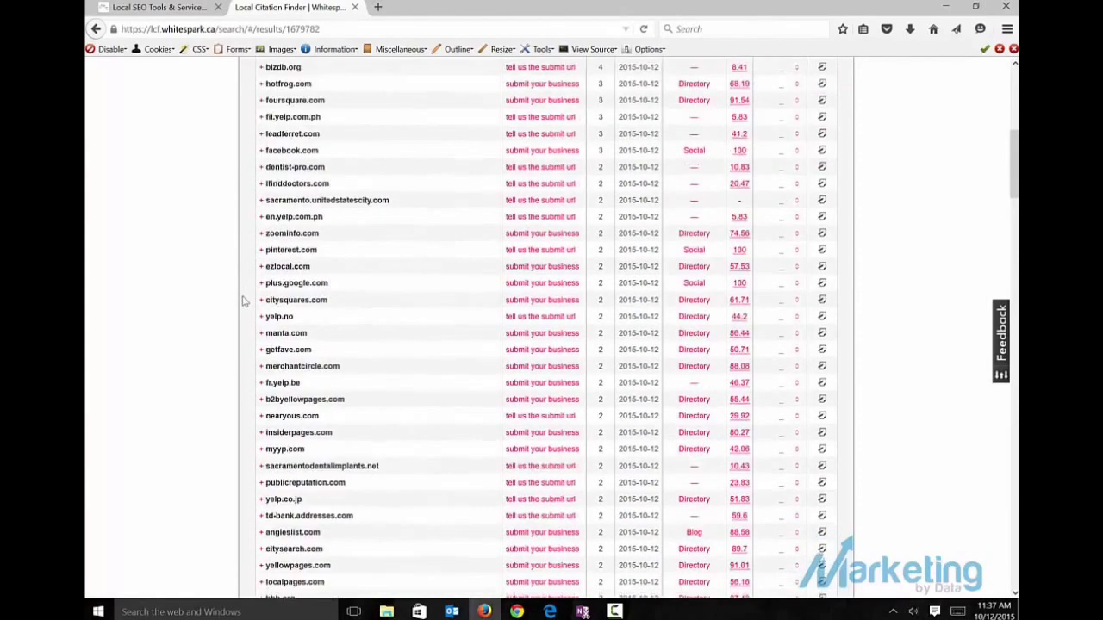
{"action": "scroll", "coordinate": [243, 301], "scroll_direction": "up", "scroll_amount": 4}
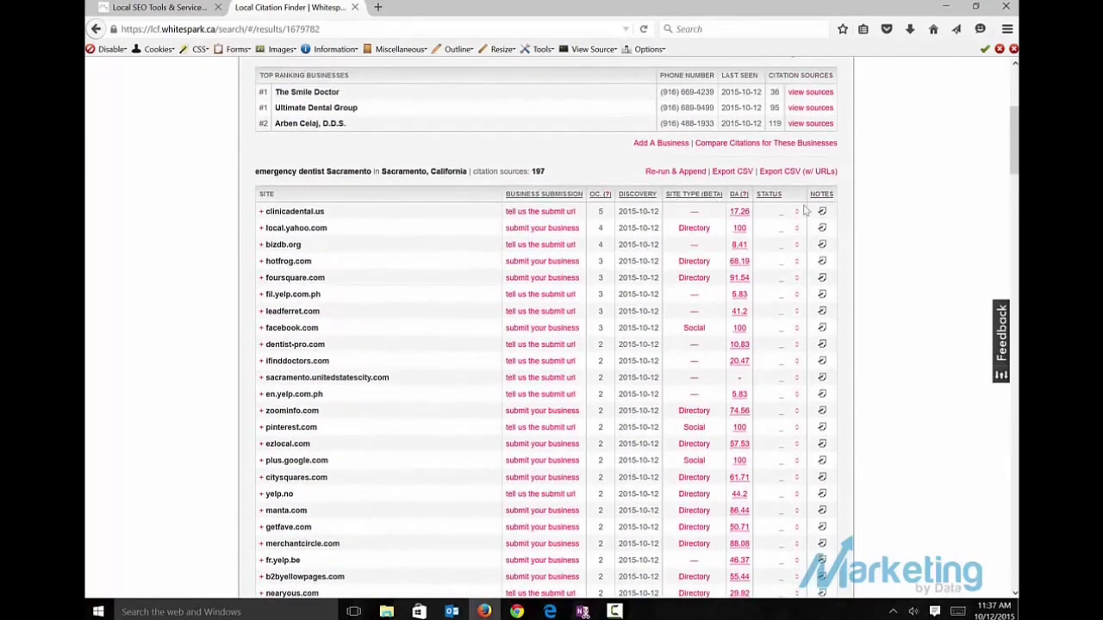
{"action": "scroll", "coordinate": [874, 192], "scroll_direction": "up", "scroll_amount": 6}
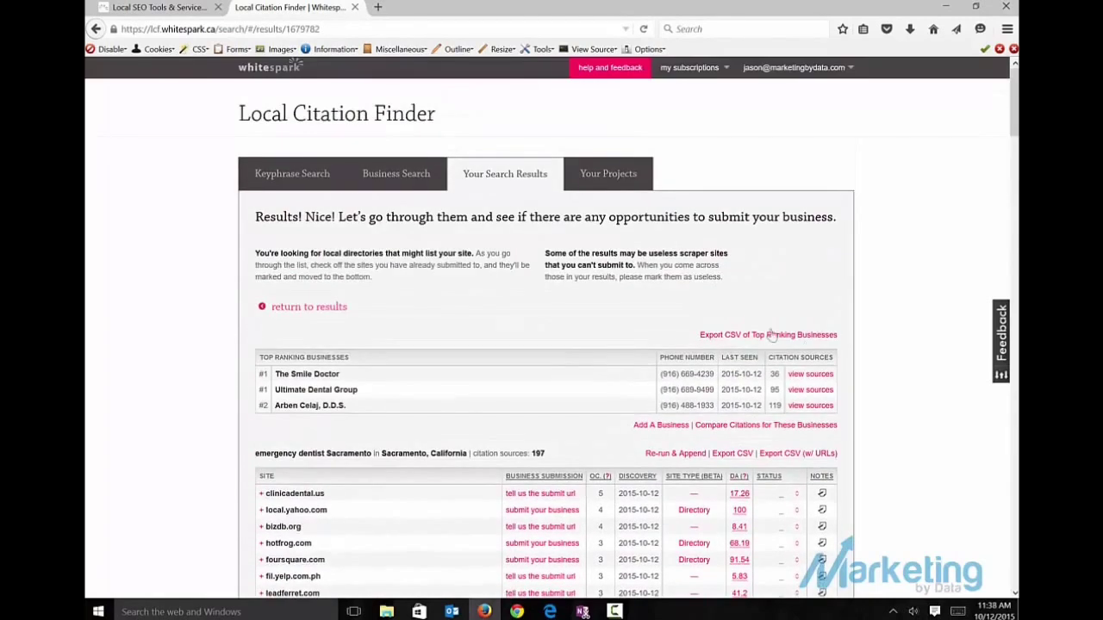